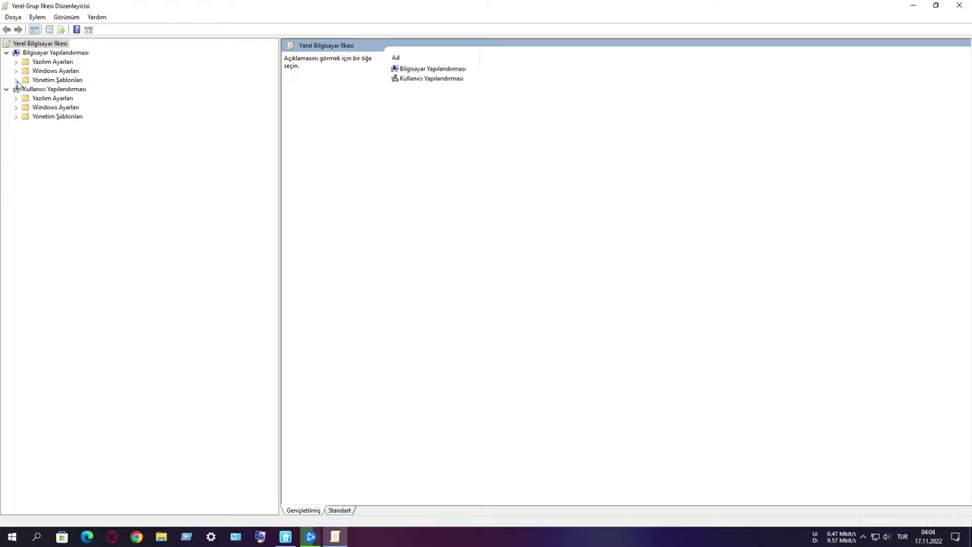
# Open the Windows Update policies under Bilgisayar Yapılandırması > Yönetim Şablonları > Windows Bileşenleri.
pyautogui.click(15, 81)
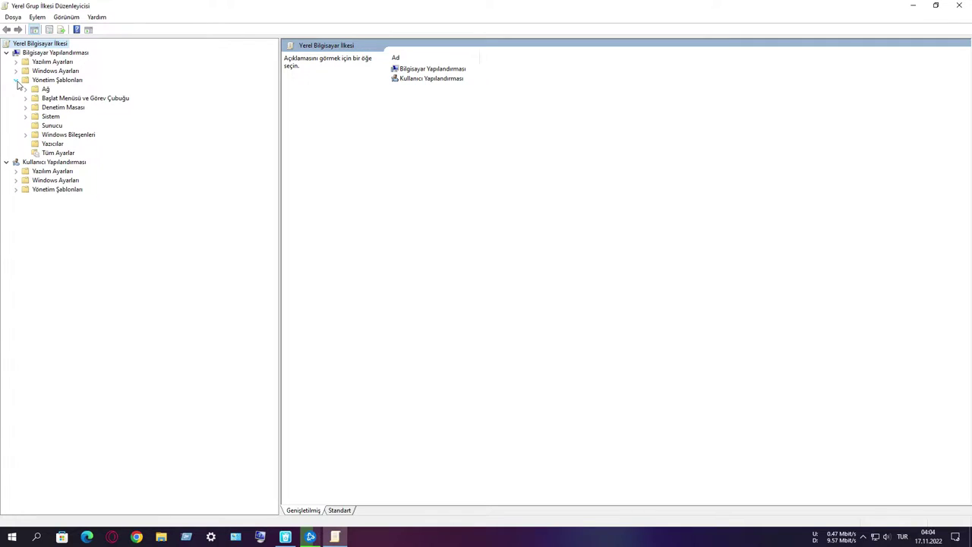
pyautogui.click(25, 135)
pyautogui.scroll(-14, 203, 270)
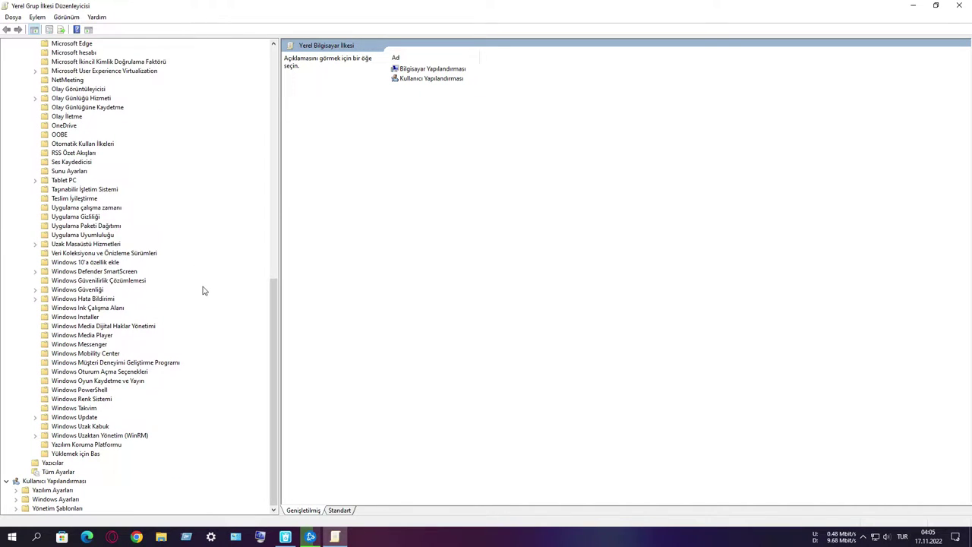
pyautogui.click(84, 417)
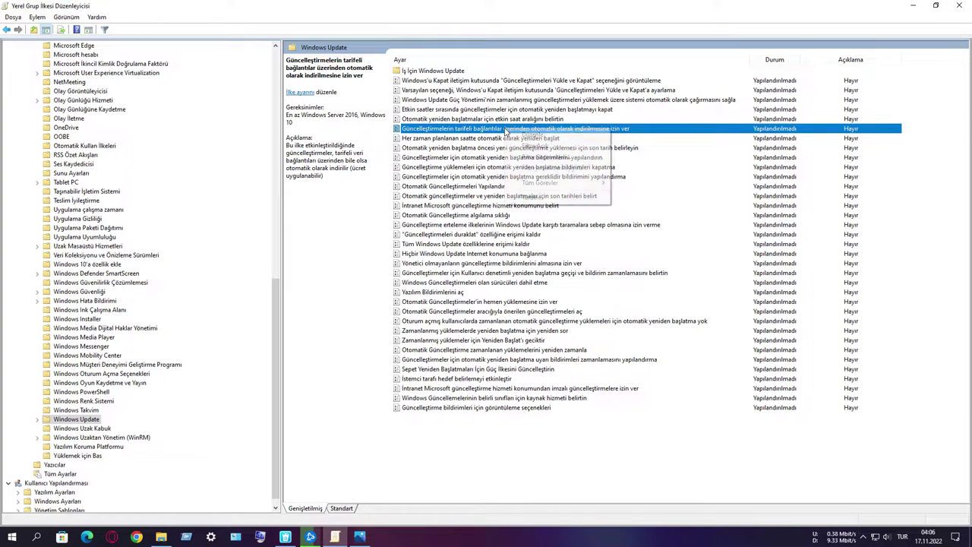
# Set the policy "Güncelleştirmelerin tarifeli bağlantılar üzerinden otomatik olarak indirilmesine izin ver" to Devre dışı bırakıldı and apply it.
pyautogui.rightClick(505, 130)
pyautogui.click(514, 133)
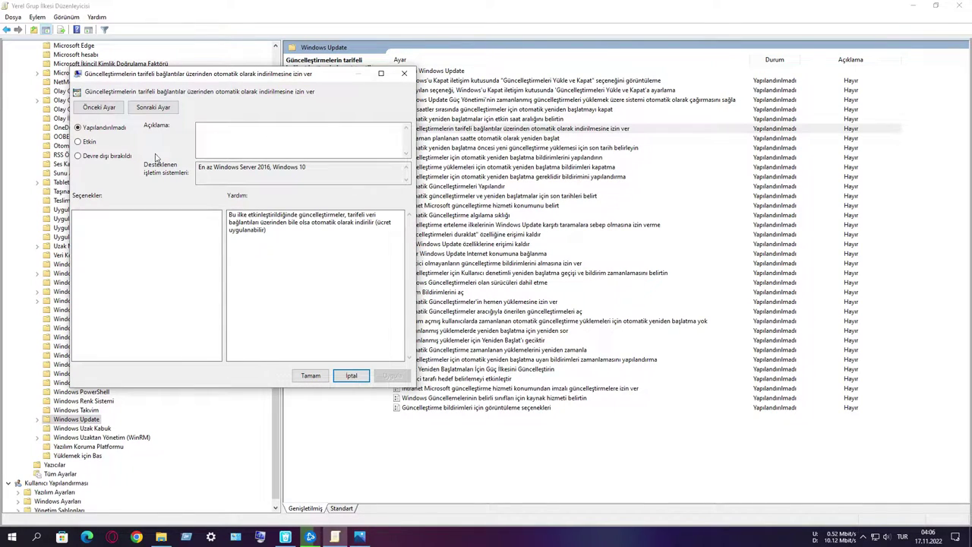
pyautogui.click(117, 157)
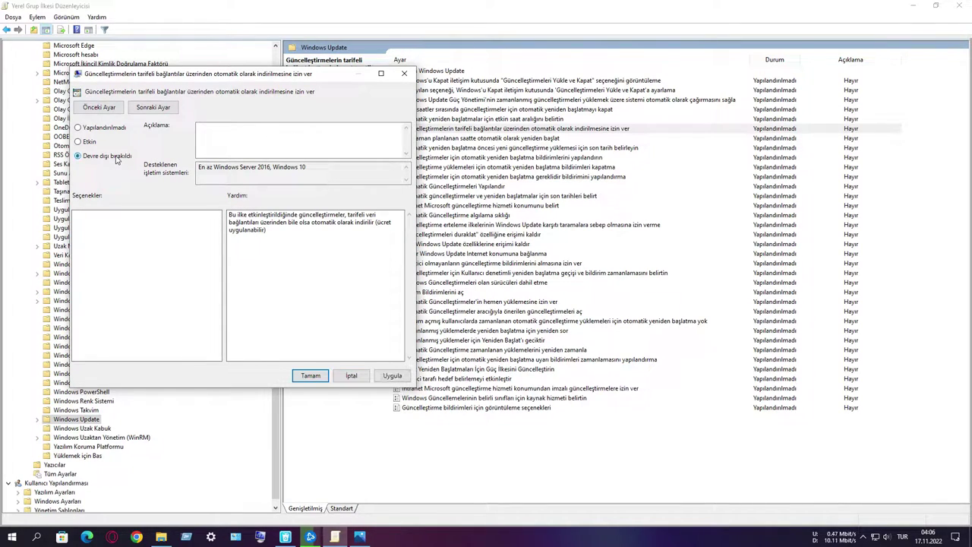
pyautogui.click(392, 375)
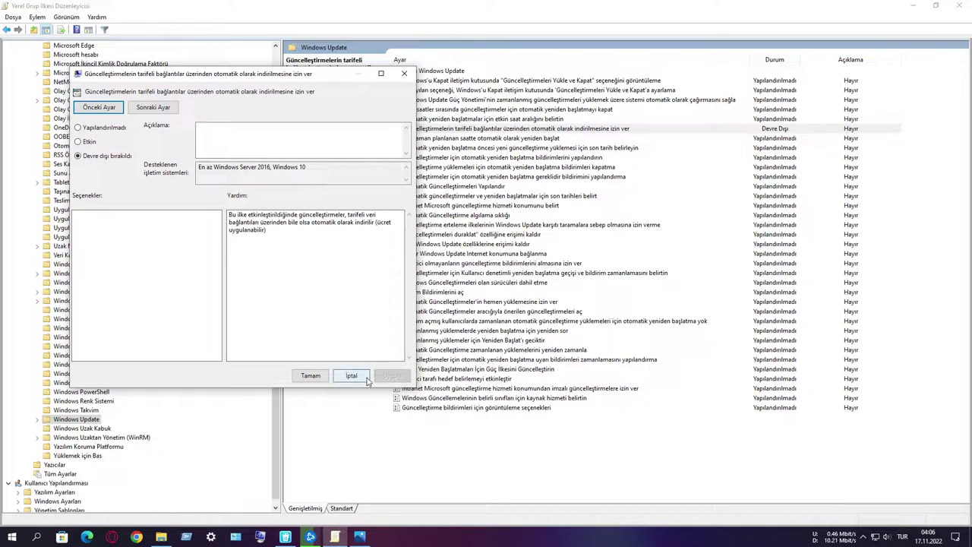
pyautogui.click(310, 376)
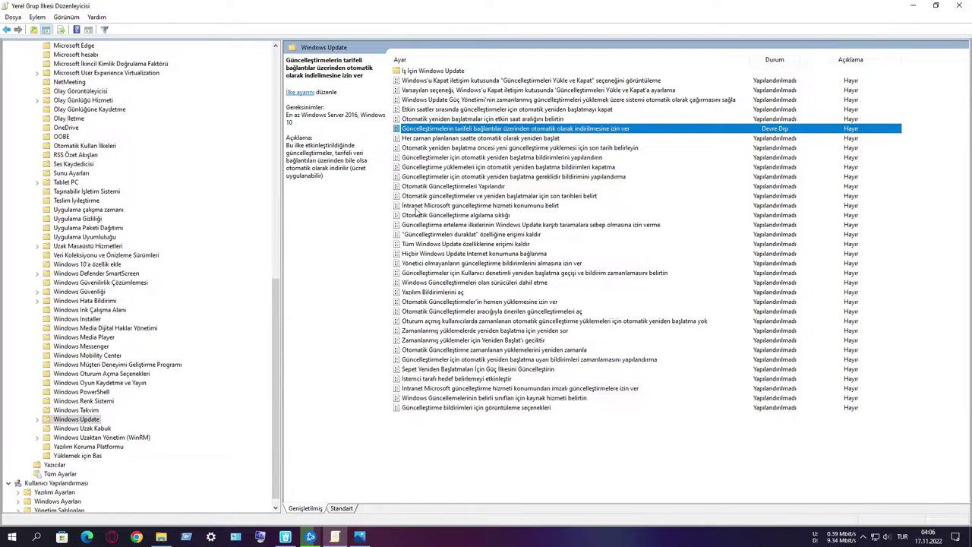
# Set the policy "Otomatik Güncelleştirmeleri Yapılandır" to Devre dışı bırakıldı and apply it.
pyautogui.click(449, 187)
pyautogui.rightClick(449, 188)
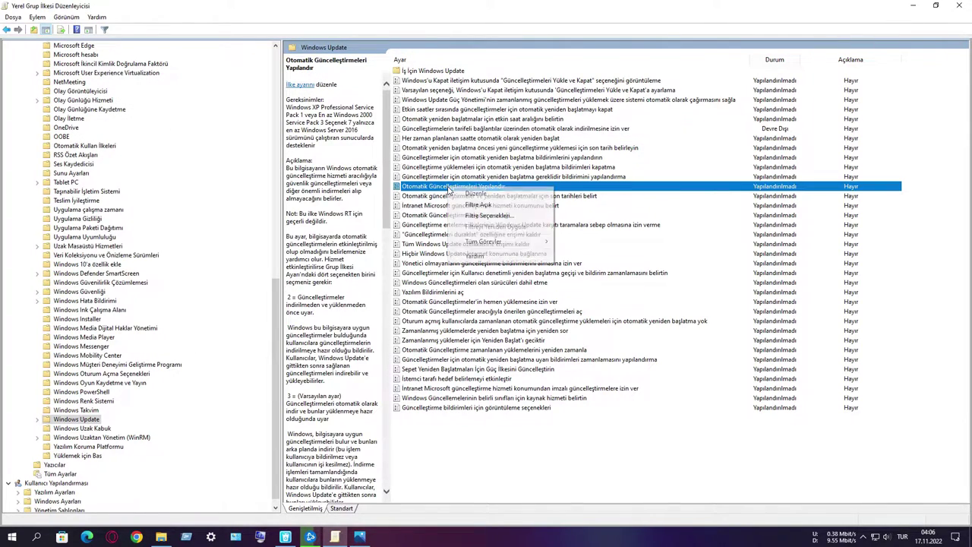
pyautogui.click(463, 194)
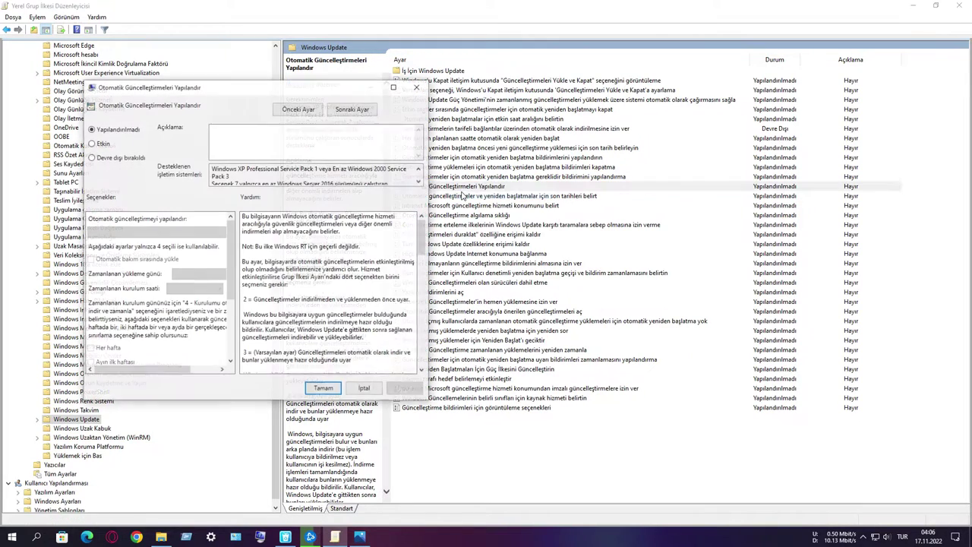
pyautogui.click(126, 159)
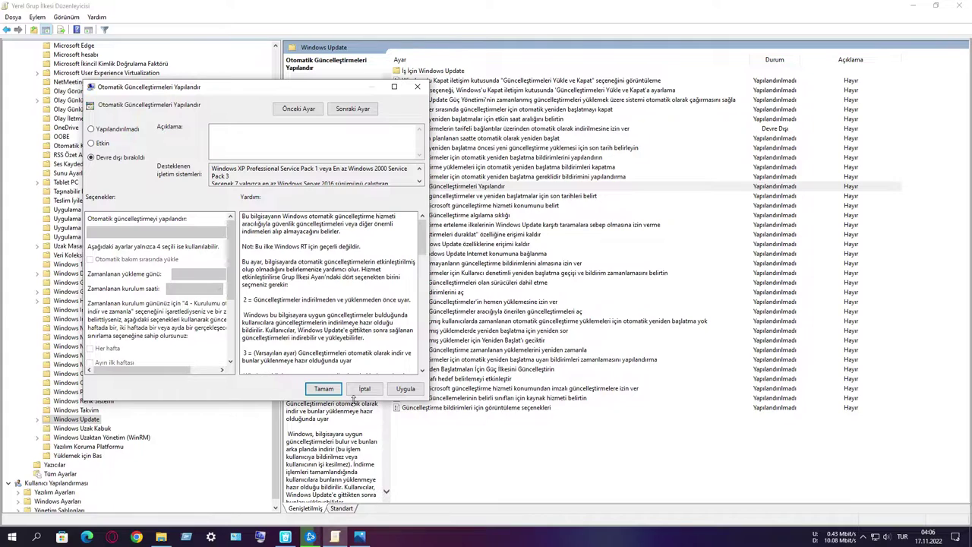
pyautogui.click(395, 390)
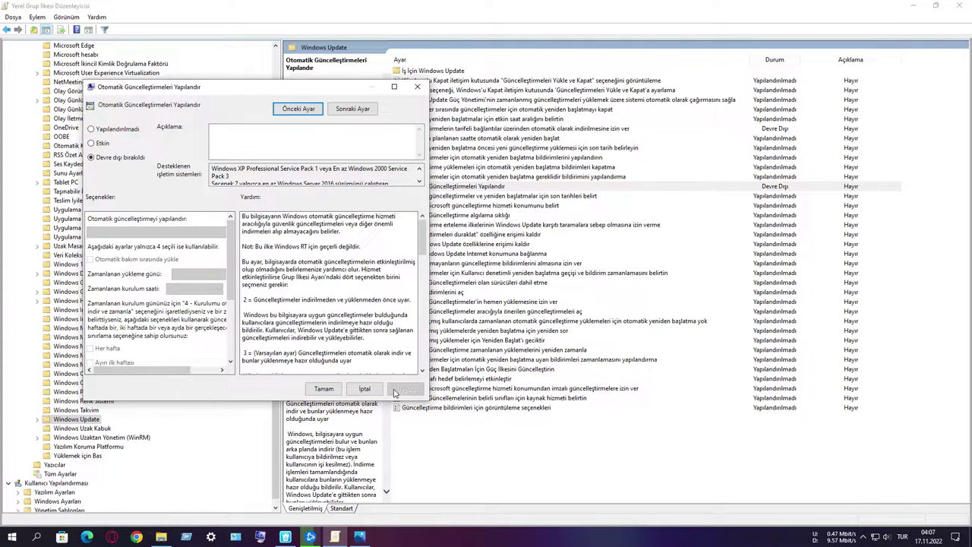
pyautogui.click(323, 388)
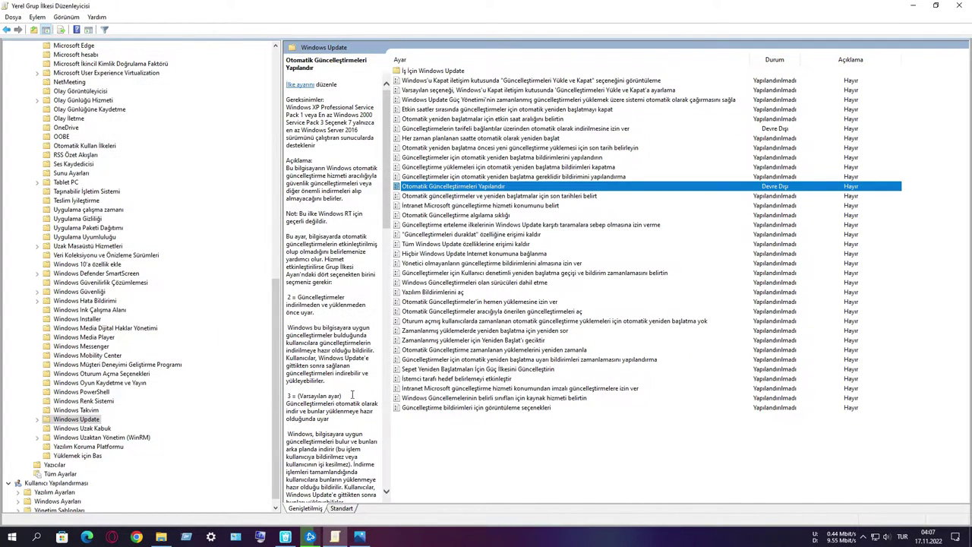
# Set the policy "Hiçbir Windows Update Internet konumuna bağlanma" to Etkin and apply it.
pyautogui.click(465, 254)
pyautogui.rightClick(465, 254)
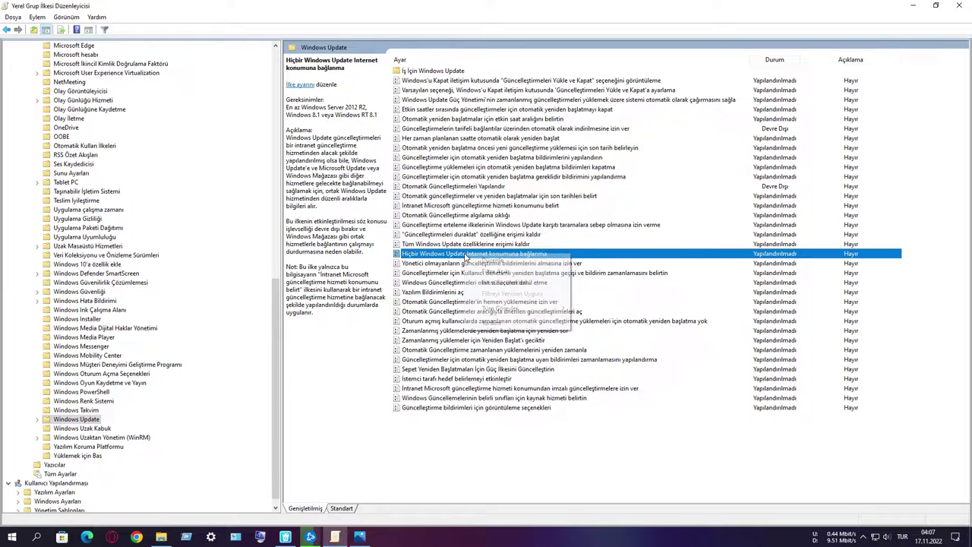
pyautogui.click(475, 259)
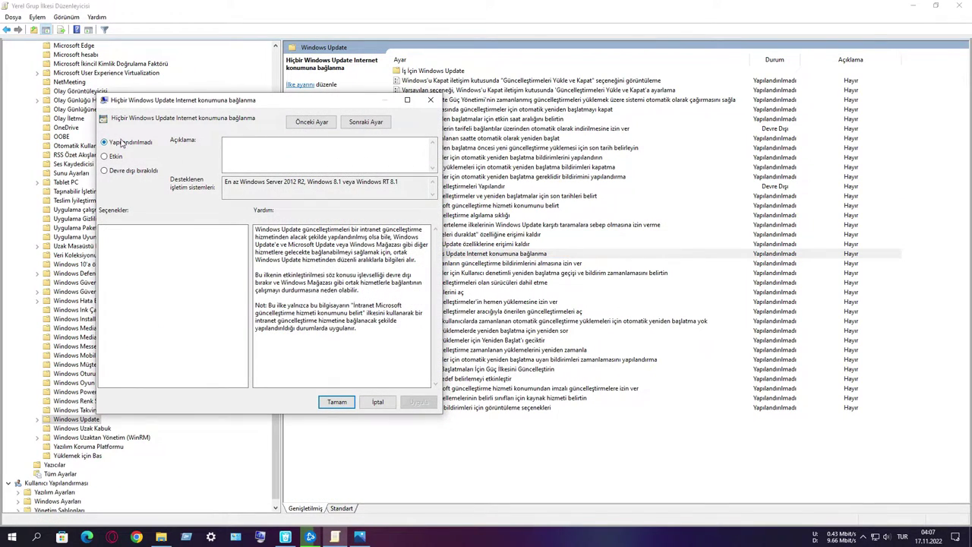
pyautogui.click(114, 157)
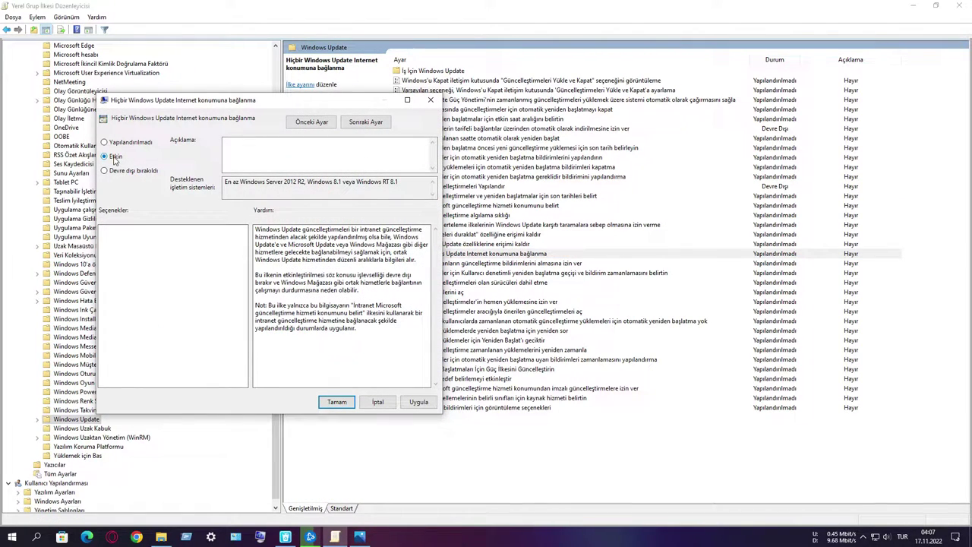
pyautogui.click(418, 401)
pyautogui.click(335, 402)
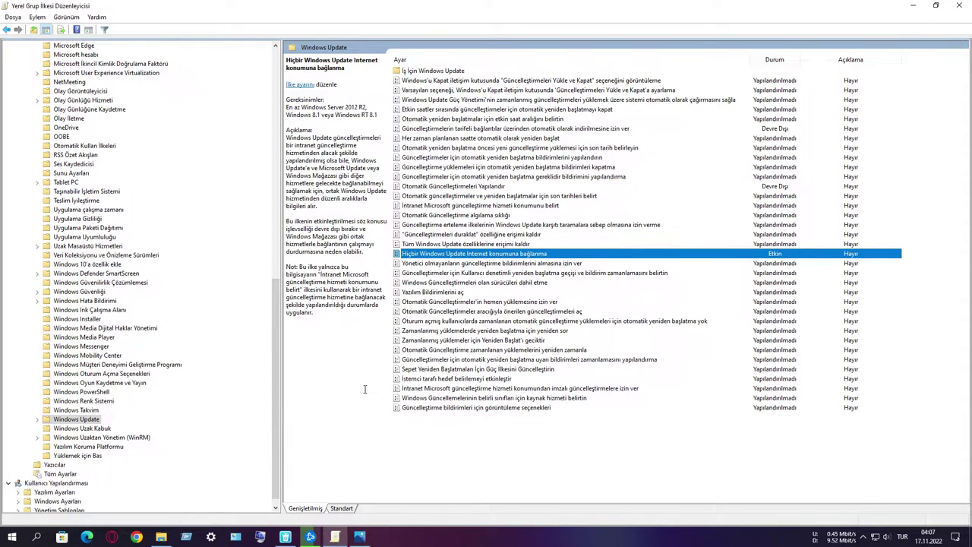
# Set the policy "Otomatik Güncelleştirmeler'in hemen yüklemesine izin ver" to Devre dışı bırakıldı and apply it.
pyautogui.click(455, 302)
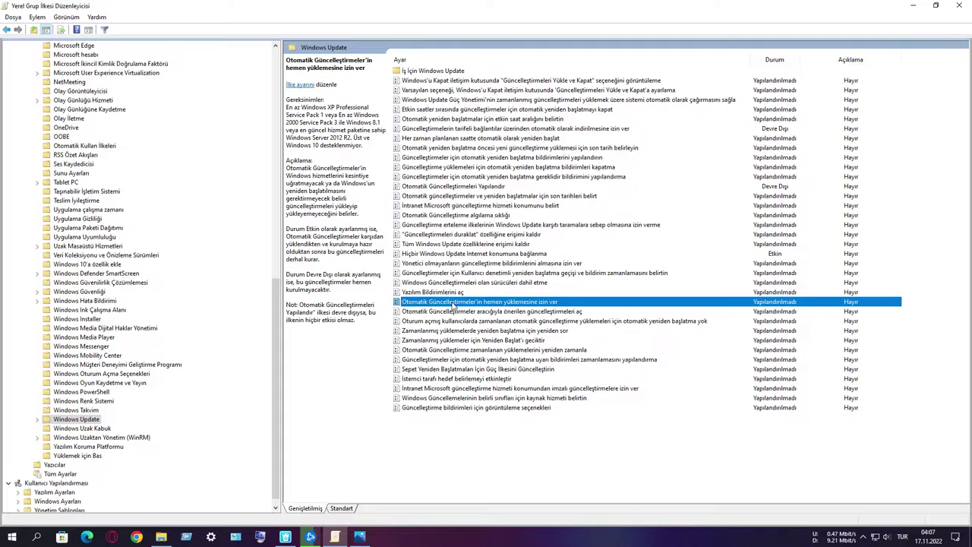
pyautogui.rightClick(454, 304)
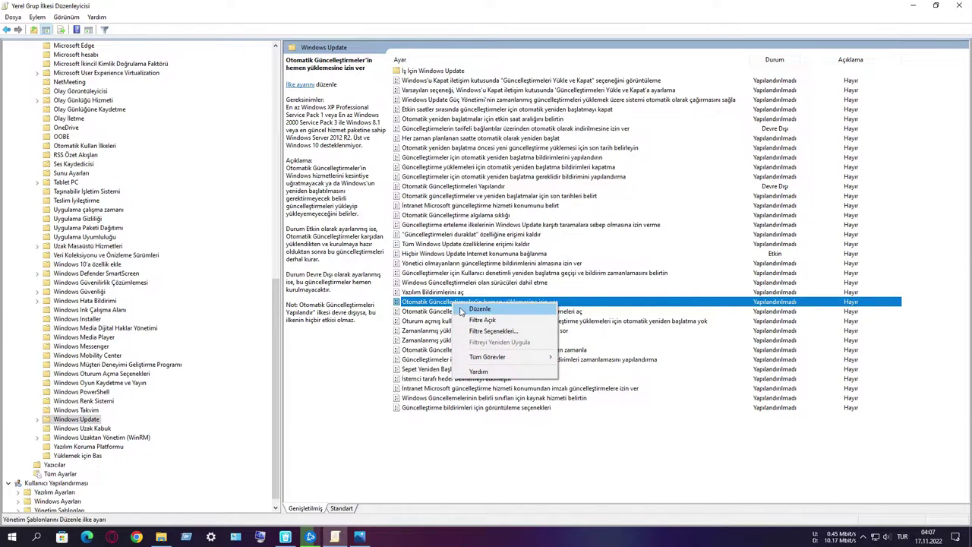
pyautogui.click(465, 309)
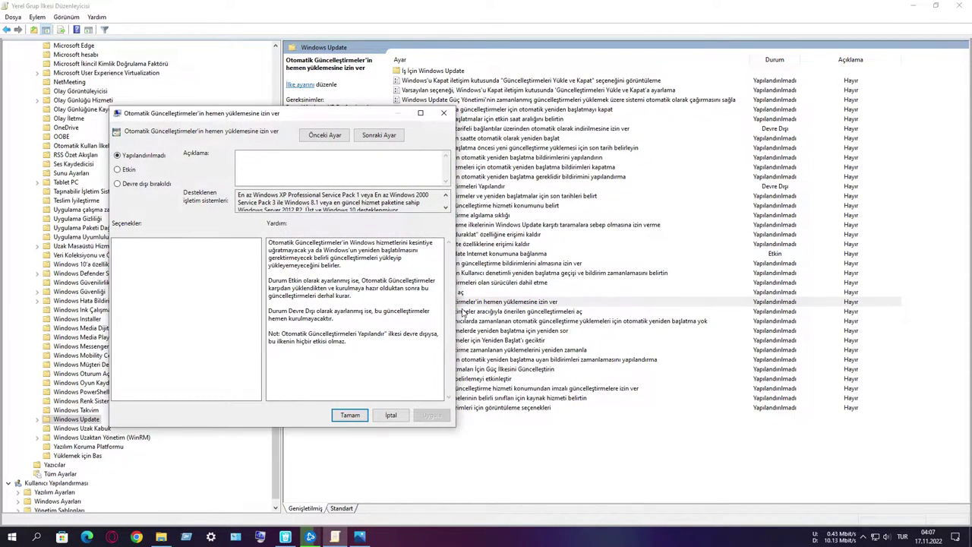
pyautogui.click(151, 188)
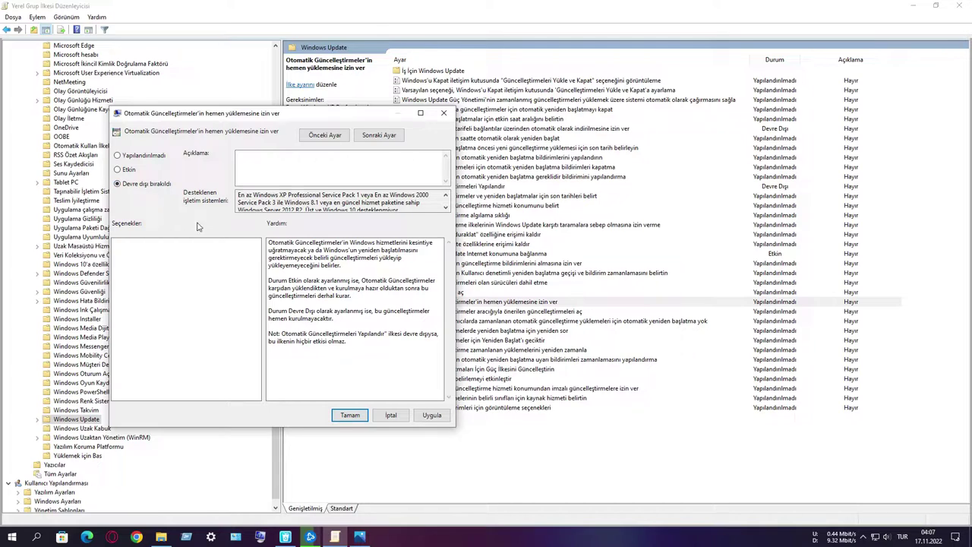
pyautogui.click(432, 416)
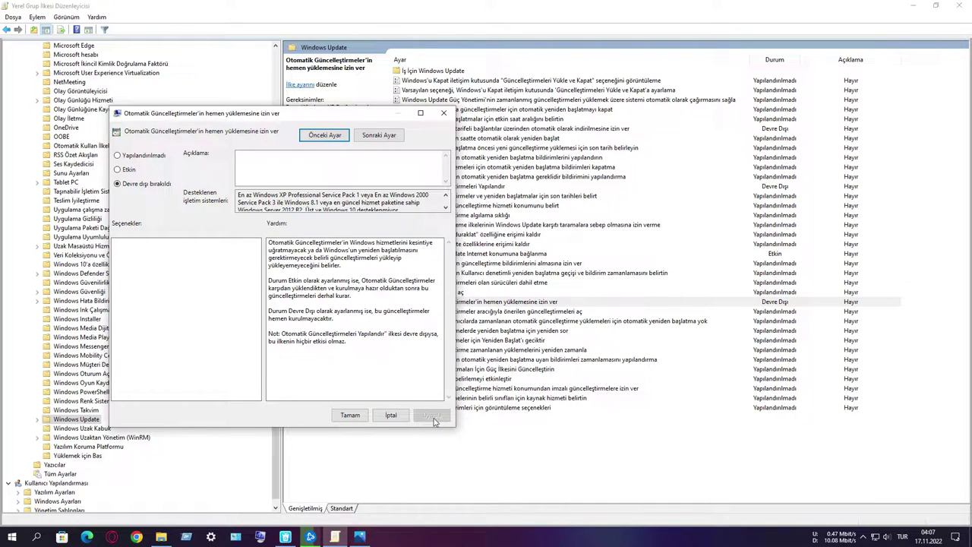
pyautogui.click(347, 416)
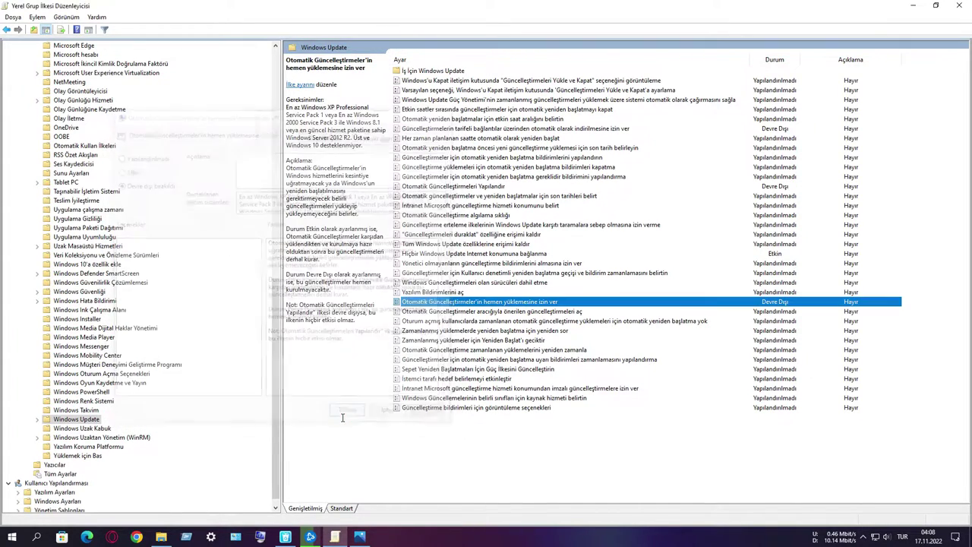
# Set the policy "Otomatik Güncelleştirmeler aracılığıyla önerilen güncelleştirmeleri aç" to Devre dışı bırakıldı and apply it.
pyautogui.click(526, 313)
pyautogui.rightClick(527, 314)
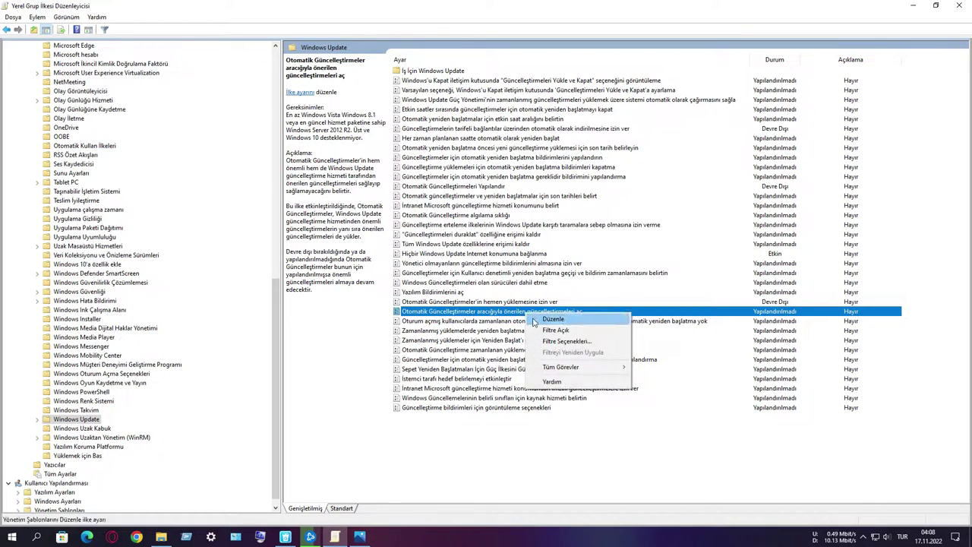
pyautogui.click(534, 318)
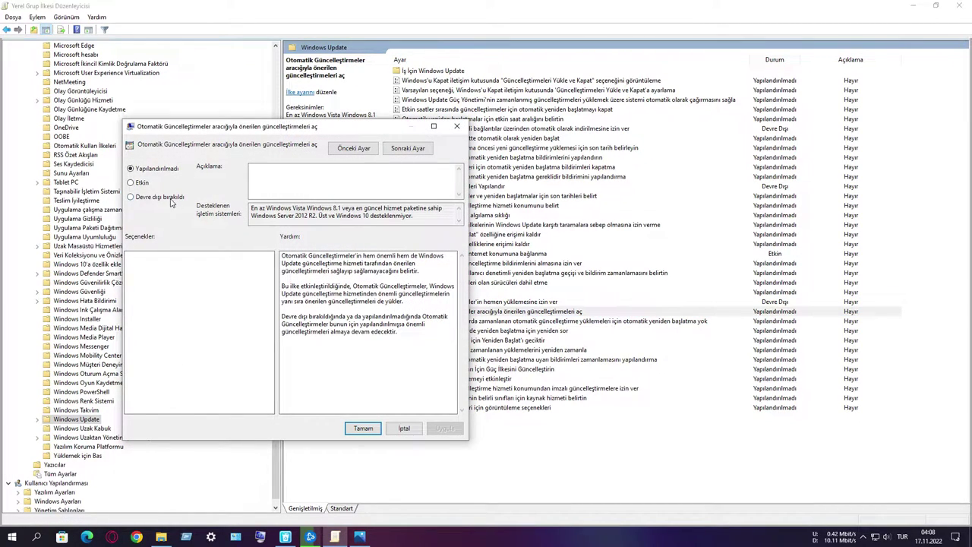
pyautogui.click(160, 198)
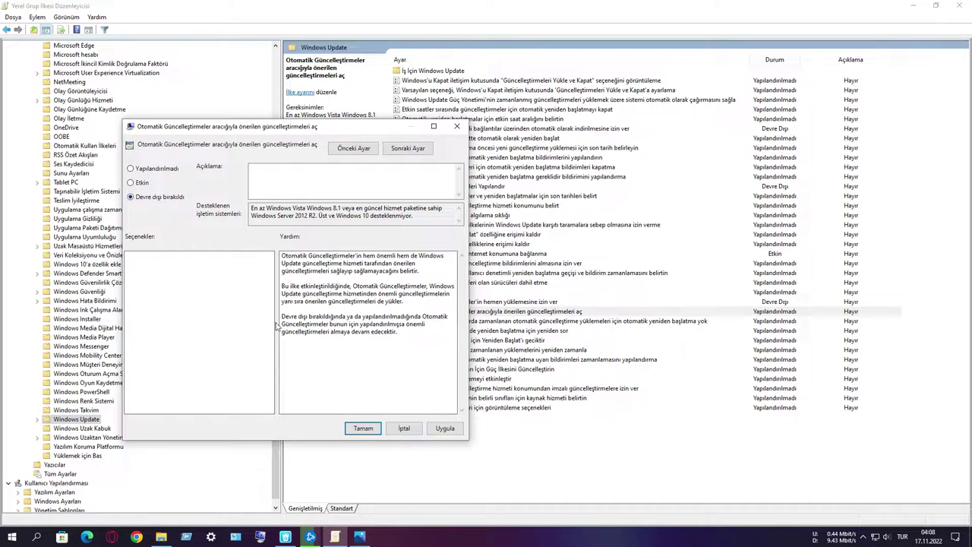
pyautogui.click(445, 430)
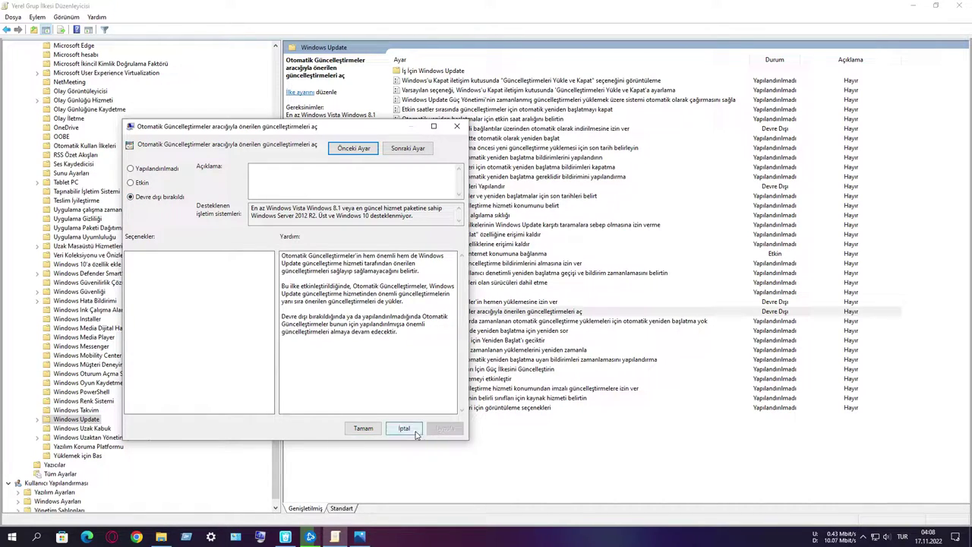
pyautogui.click(363, 429)
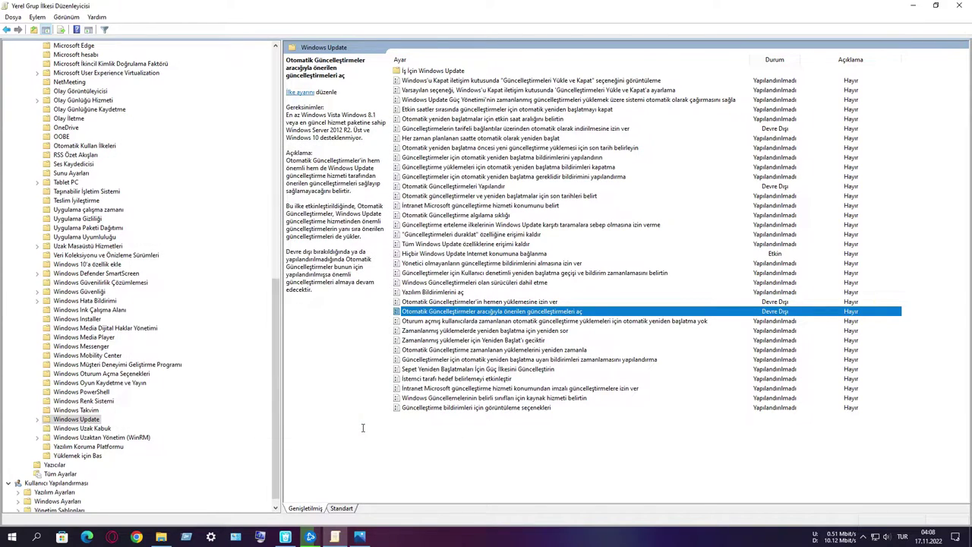
# Set the policy "Otomatik Güncelleştirme zamanlanan yüklemelerini yeniden zamanla" to Devre dışı bırakıldı and apply it.
pyautogui.click(441, 350)
pyautogui.rightClick(440, 354)
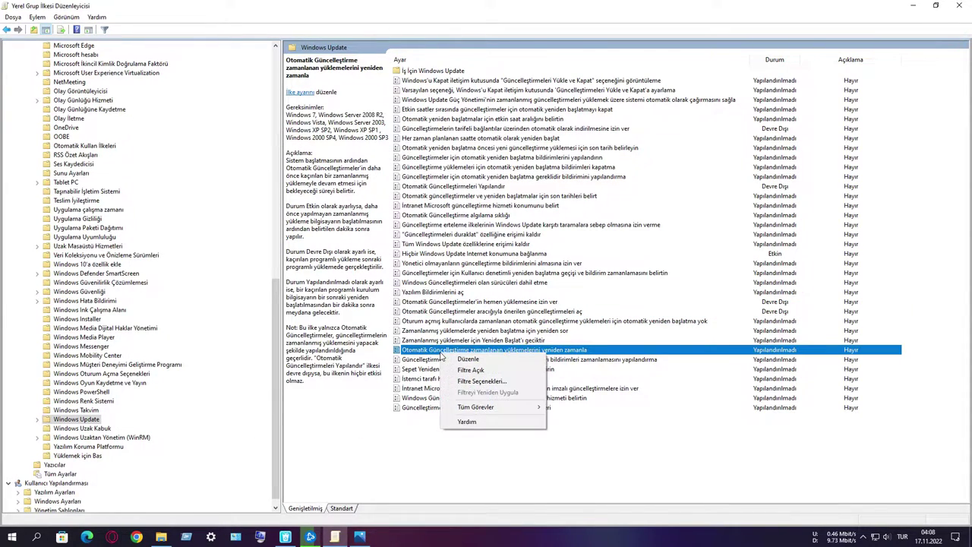
pyautogui.click(456, 359)
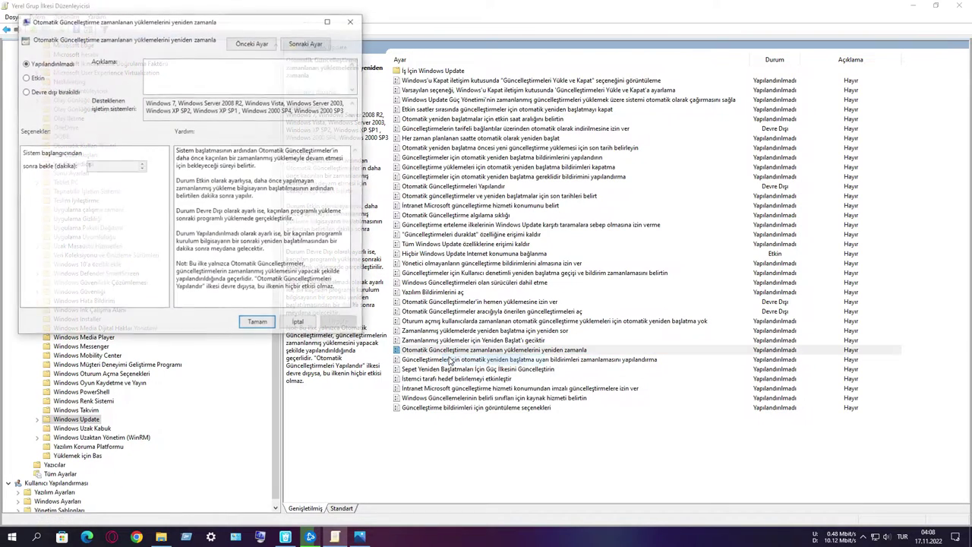
pyautogui.click(41, 93)
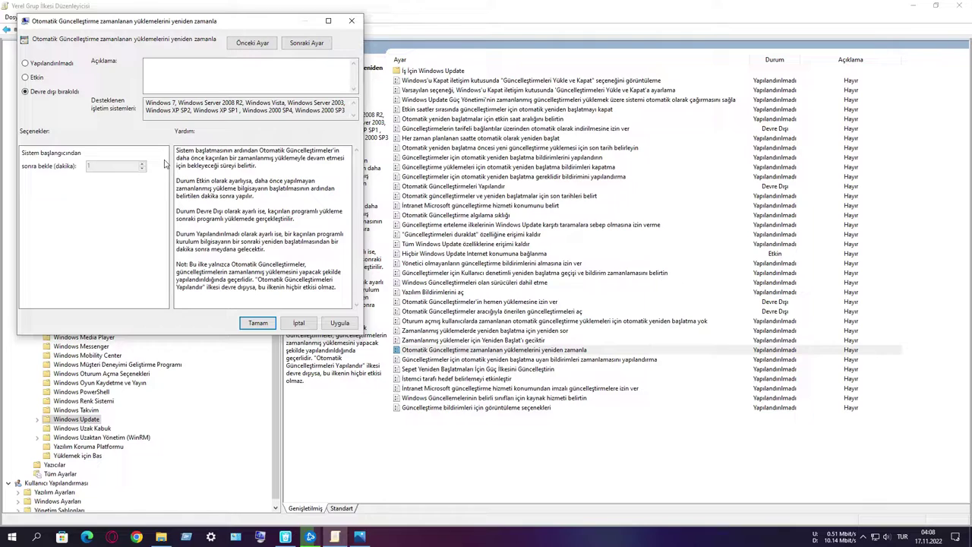
pyautogui.click(338, 324)
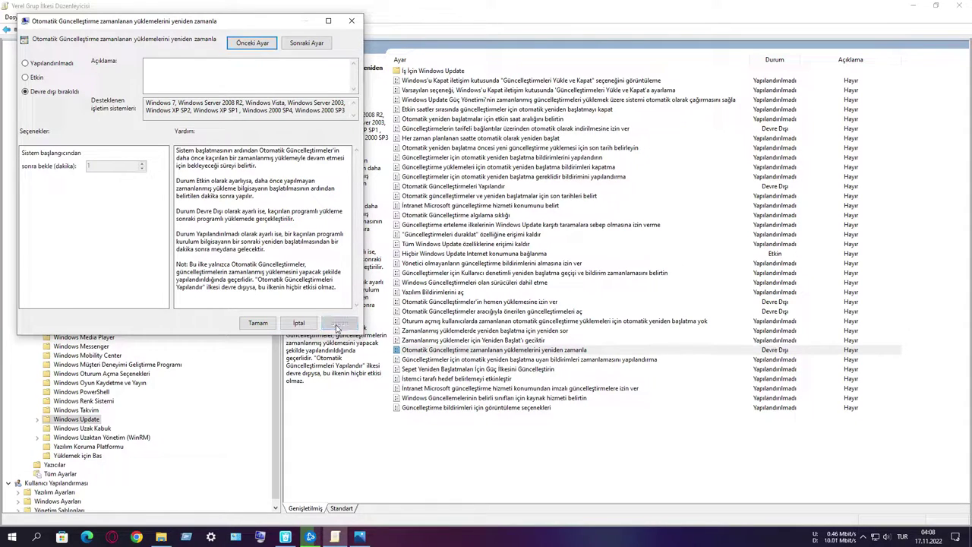
pyautogui.click(258, 324)
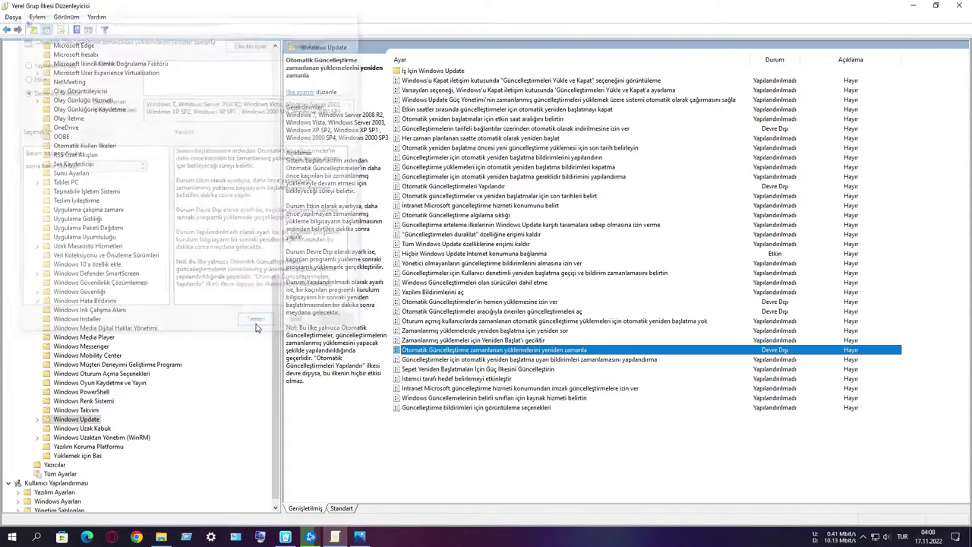
# Set the policy "Windows Güncellemelerinin belirli sınıfları için kaynak hizmeti belirtin" to Devre dışı bırakıldı and apply it.
pyautogui.click(465, 398)
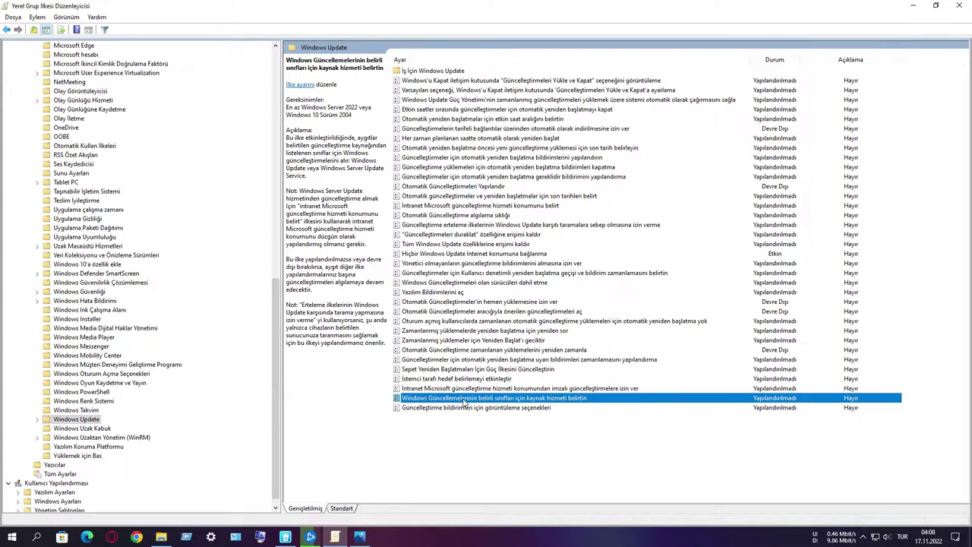
pyautogui.rightClick(464, 399)
pyautogui.click(474, 405)
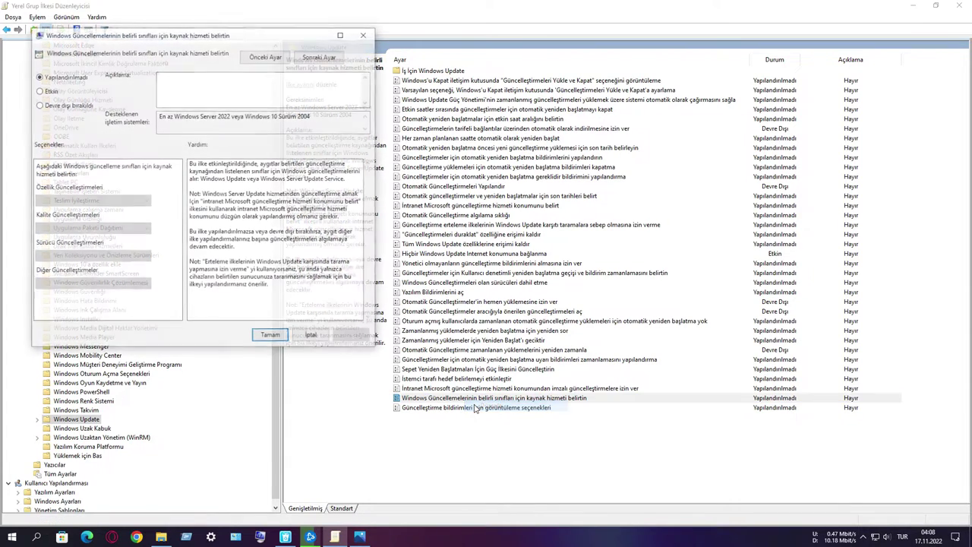
pyautogui.click(84, 106)
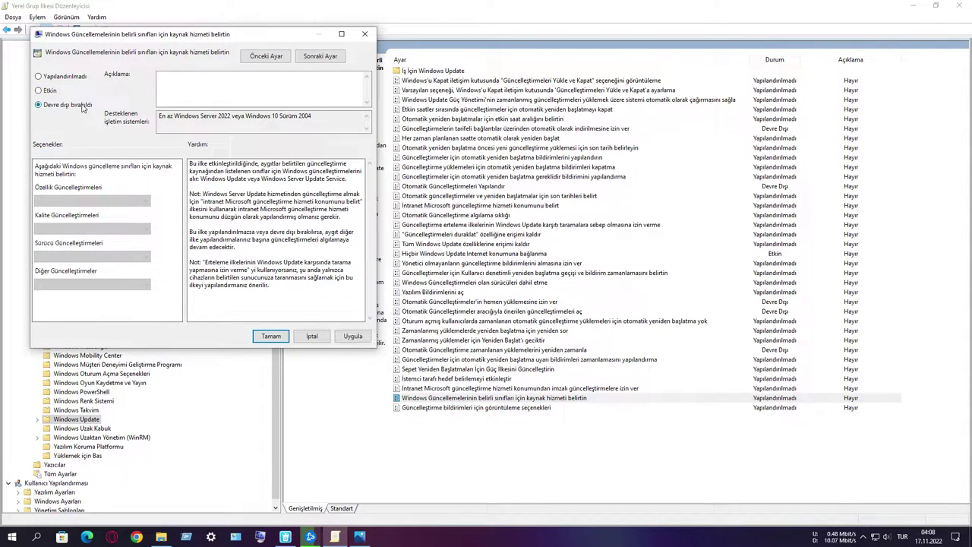
pyautogui.click(352, 336)
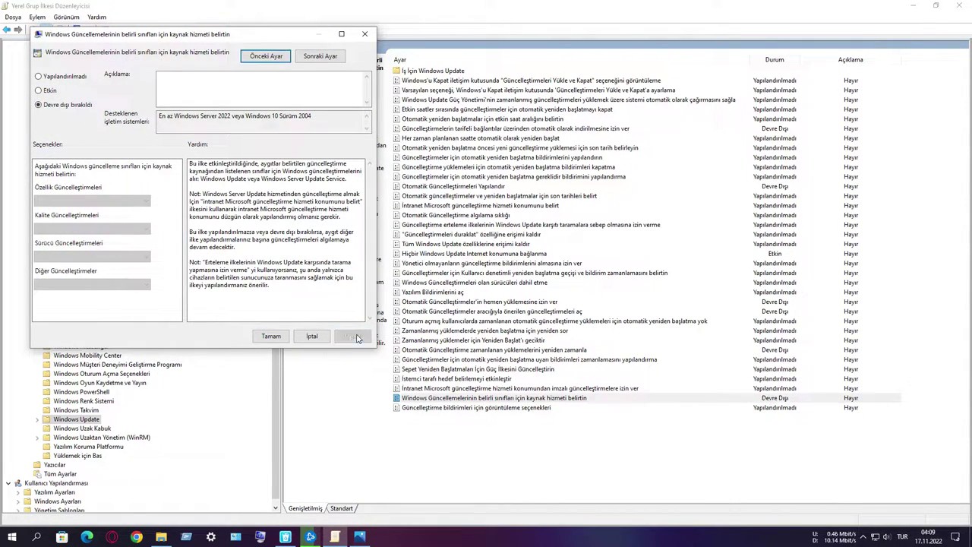
pyautogui.click(271, 335)
# Set the policy "Güncelleştirme bildirimleri için görüntüleme seçenekleri" to Devre dışı bırakıldı and apply it.
pyautogui.click(500, 410)
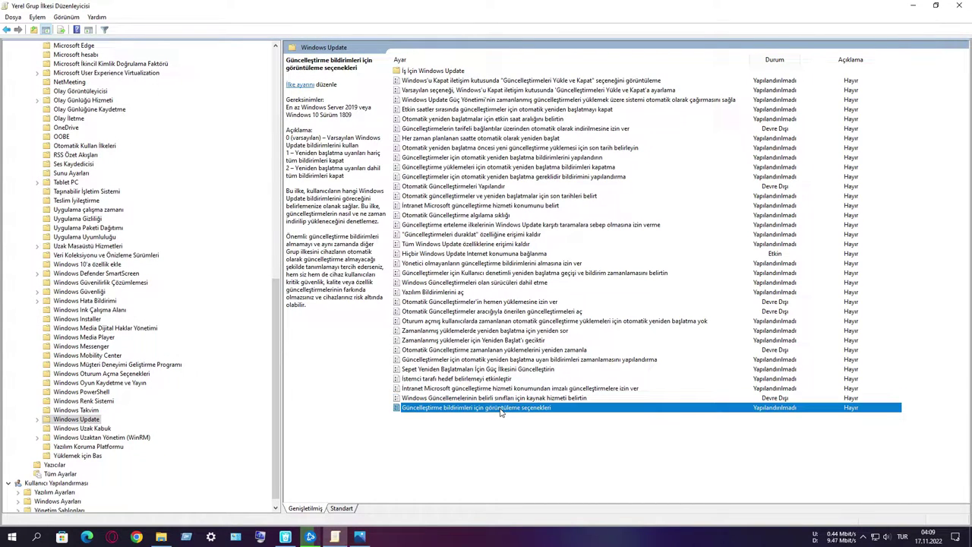
pyautogui.rightClick(501, 411)
pyautogui.click(511, 415)
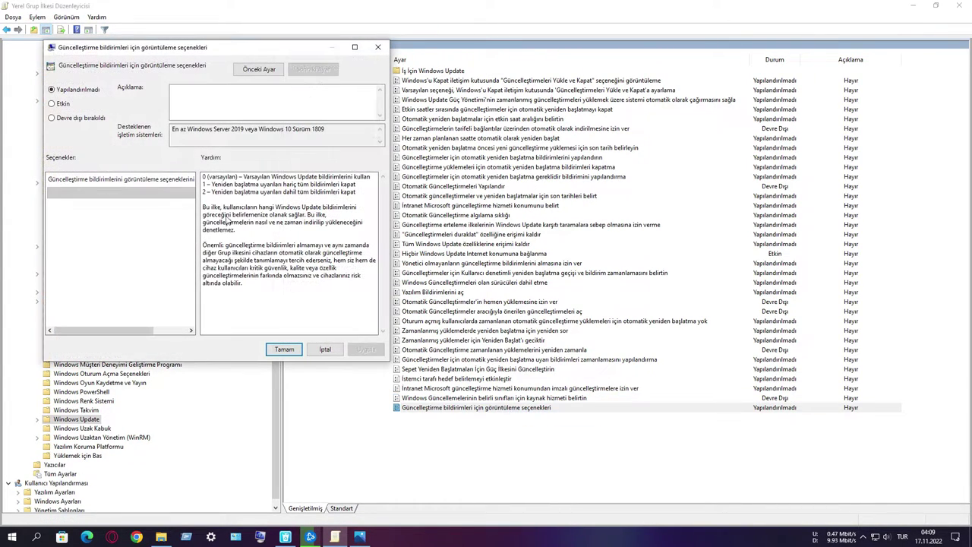
pyautogui.click(82, 122)
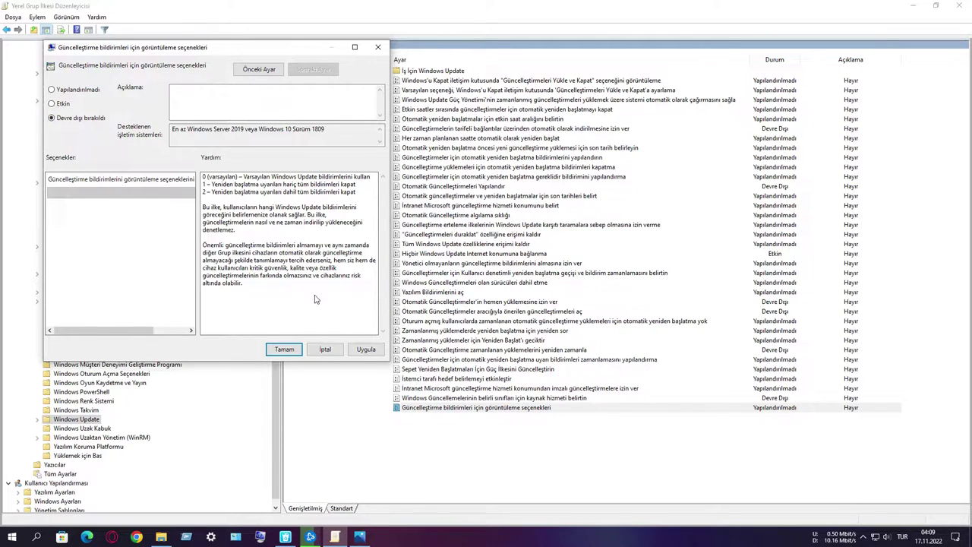
pyautogui.click(365, 351)
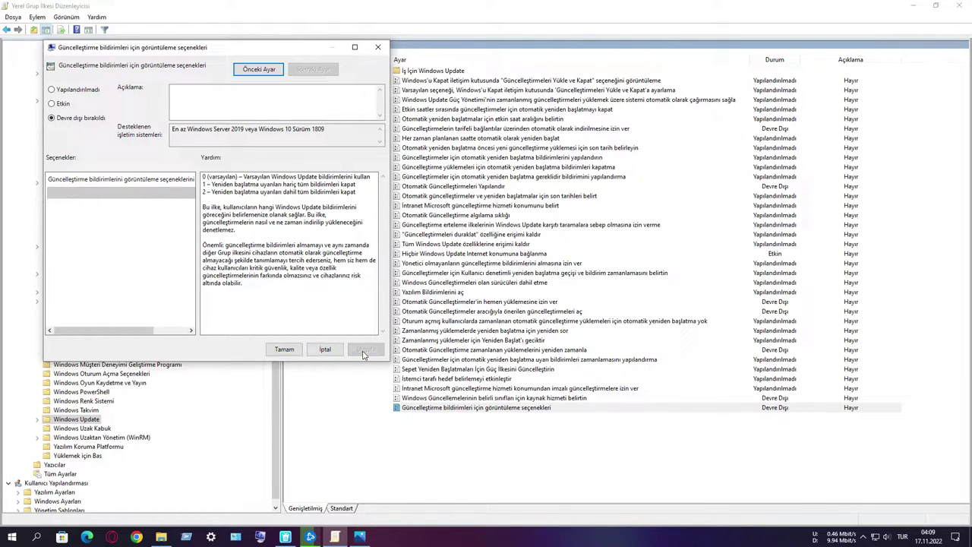
pyautogui.click(284, 349)
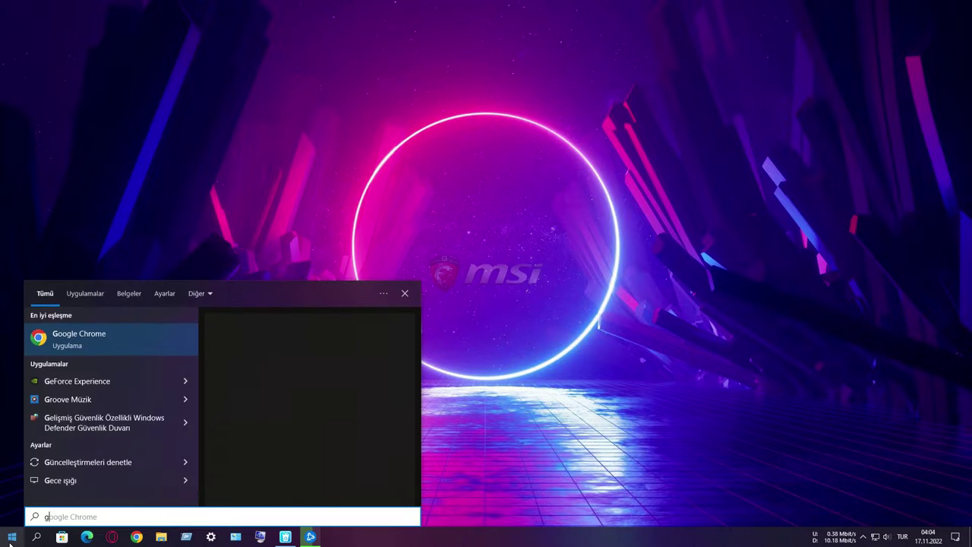
# Open the group policy editor and display the Windows Update policies under Kullanıcı Yapılandırması > Yönetim Şablonları > Windows Bileşenleri.
pyautogui.write('grup')
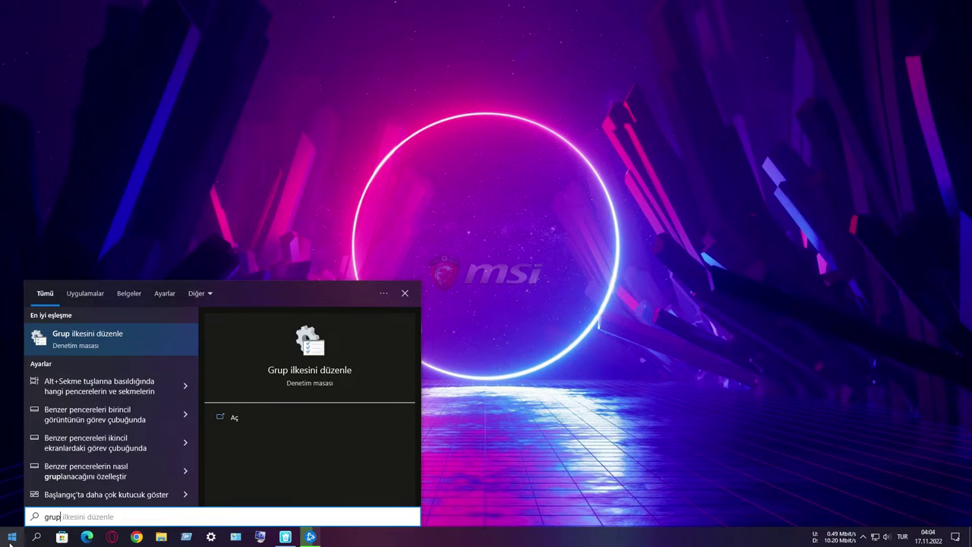
pyautogui.press('Return')
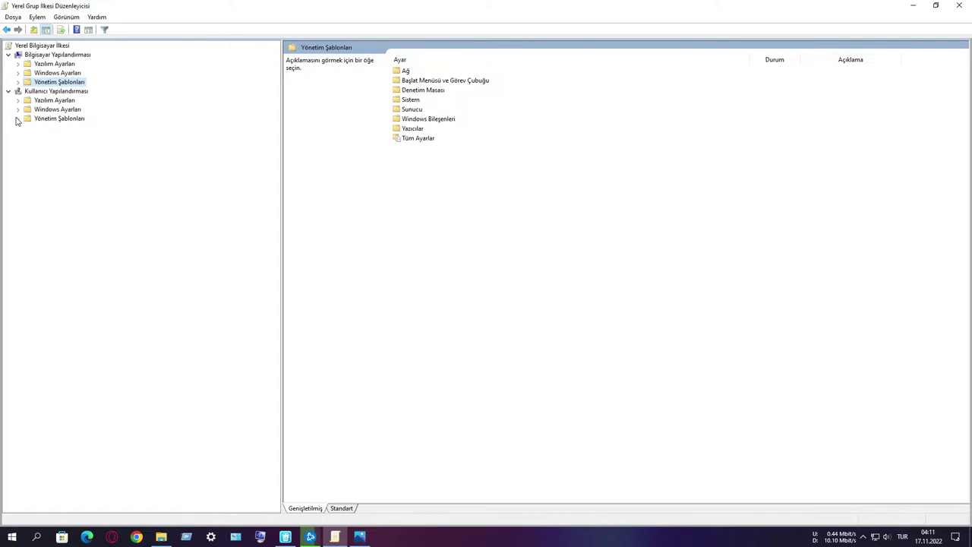
pyautogui.click(17, 120)
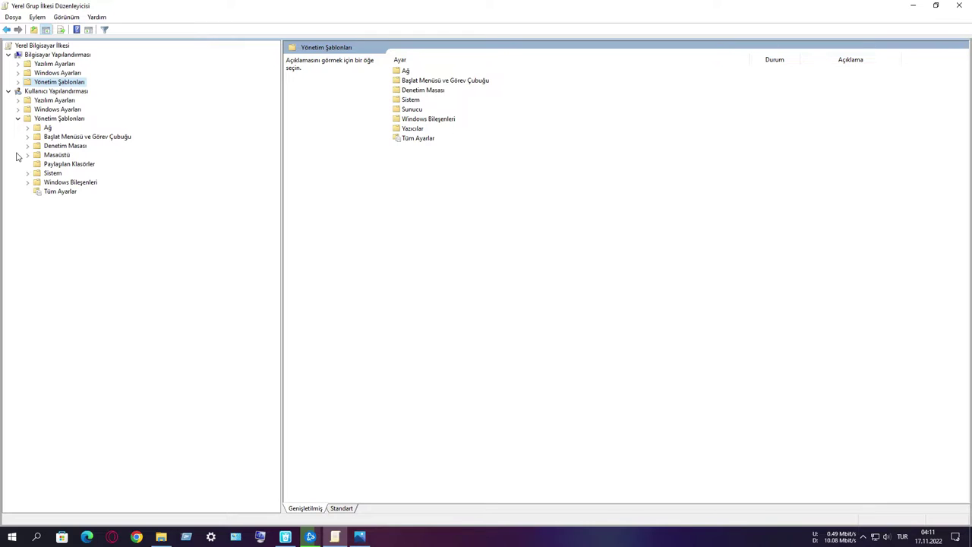
pyautogui.click(27, 182)
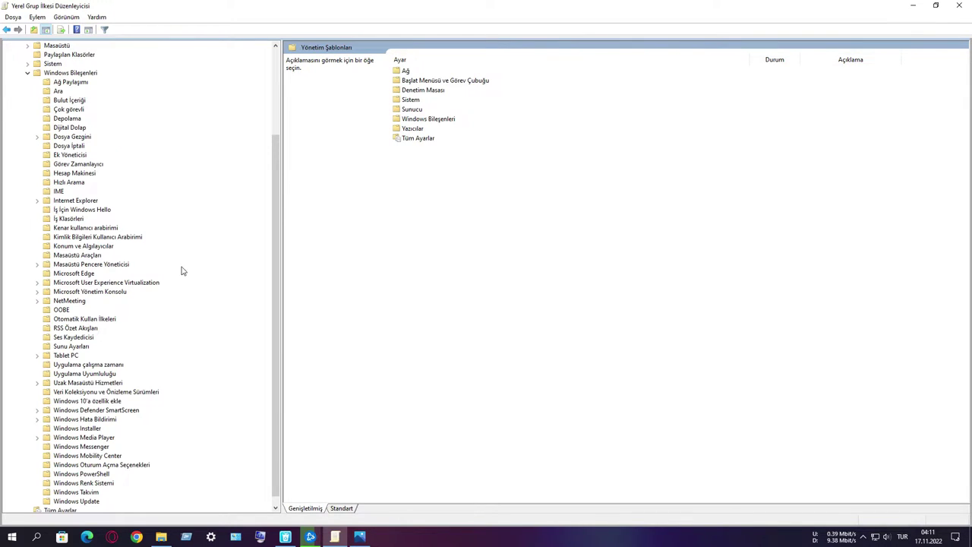
pyautogui.scroll(-1, 148, 429)
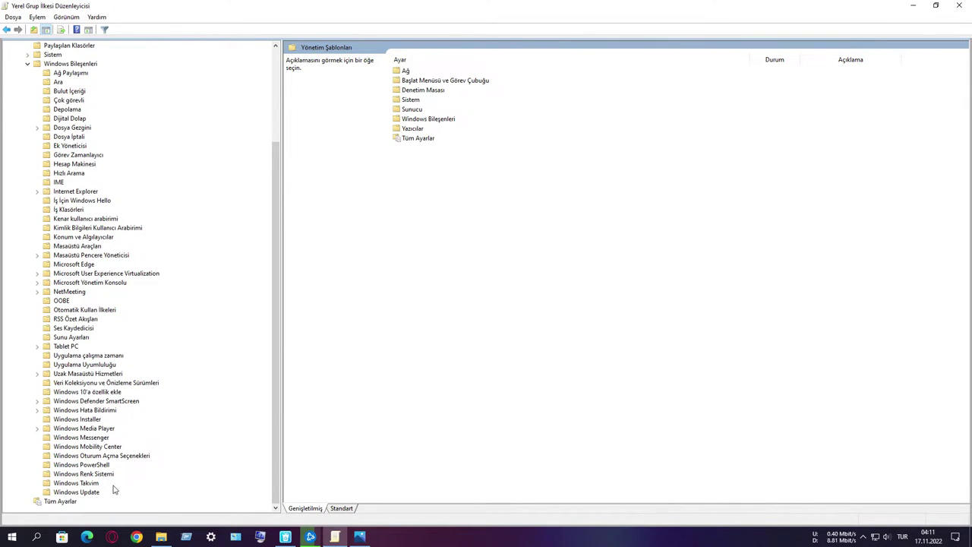
pyautogui.click(81, 494)
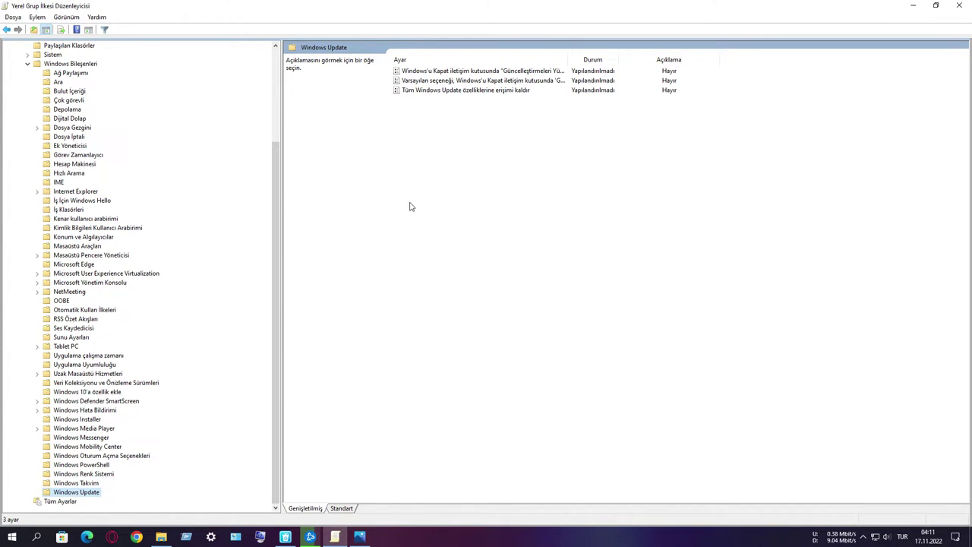
# Set the user policy "Tüm Windows Update özelliklerine erişimi kaldır" to Etkin and apply it.
pyautogui.click(463, 91)
pyautogui.rightClick(462, 92)
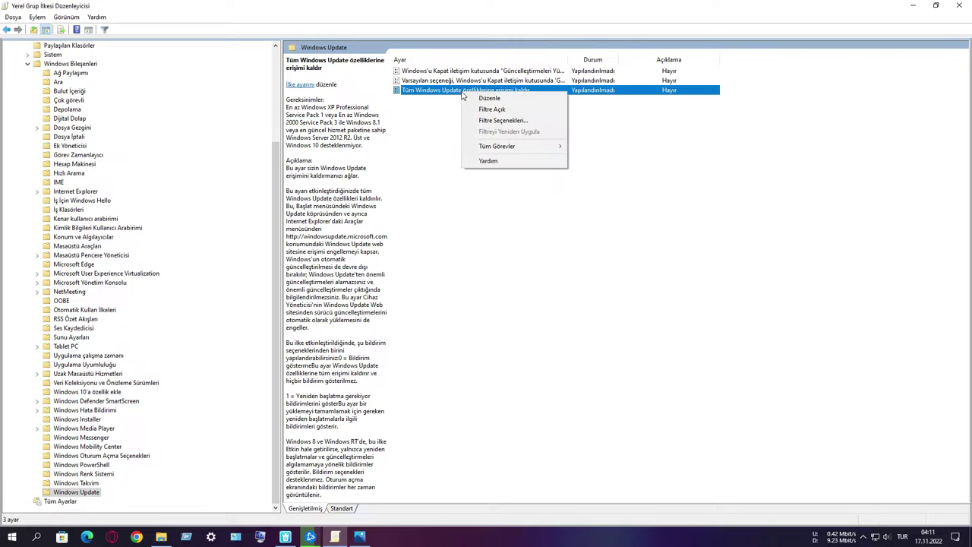
pyautogui.click(474, 98)
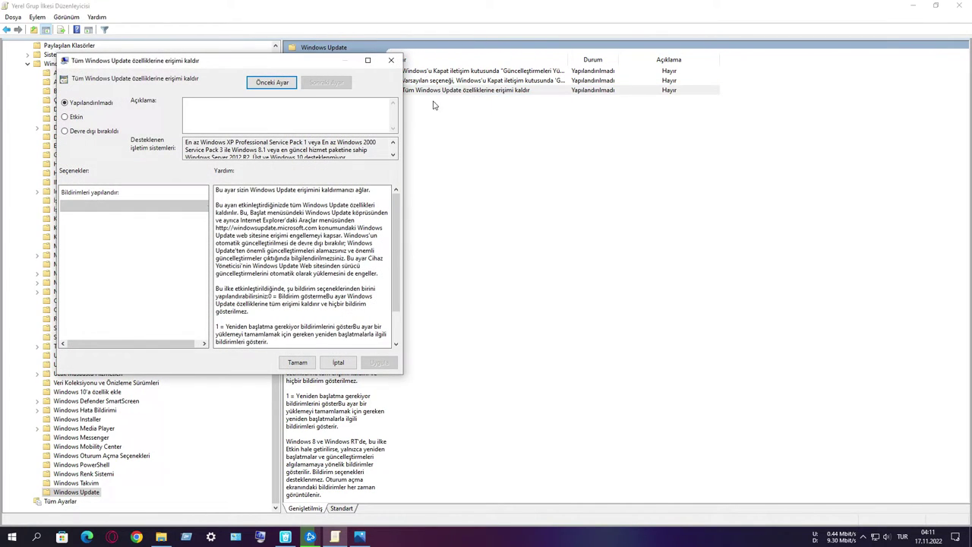
pyautogui.click(73, 116)
pyautogui.click(380, 363)
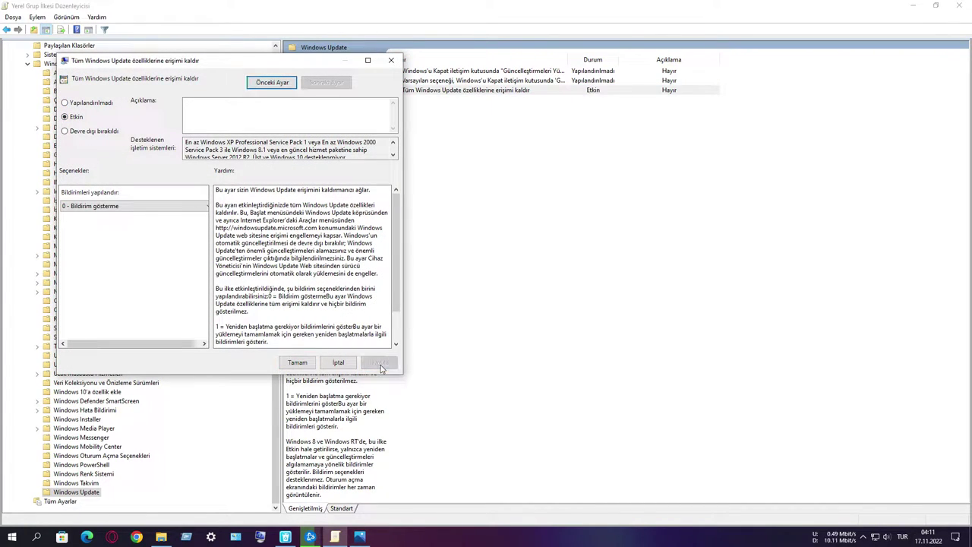
pyautogui.click(290, 364)
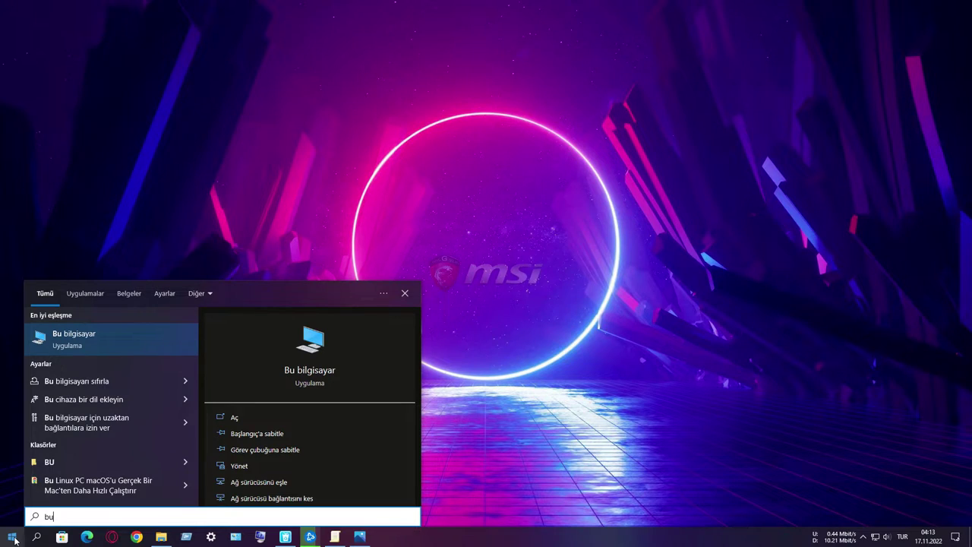
# Open Bilgisayar Yönetimi for Bu bilgisayar and display the Hizmetler list under Hizmetler ve Uygulamalar.
pyautogui.rightClick(128, 333)
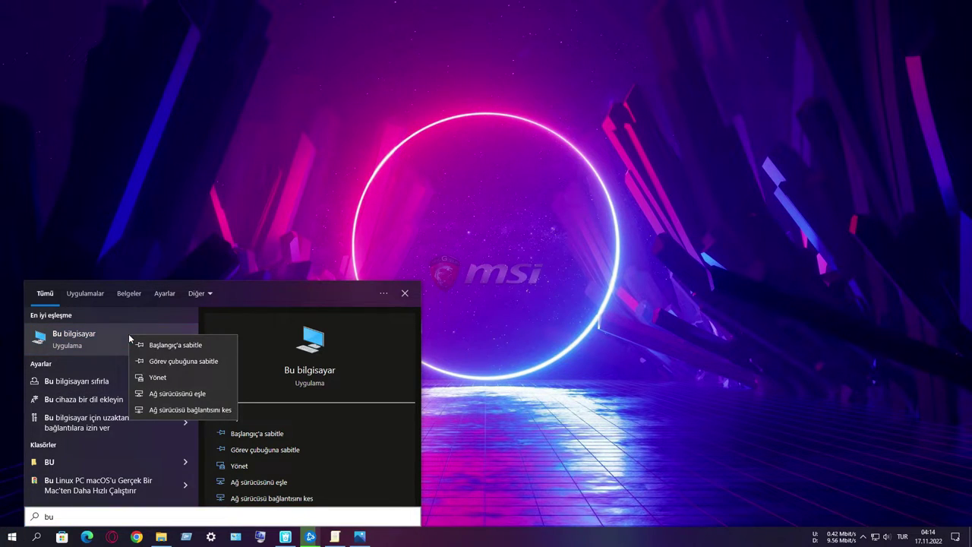
pyautogui.click(157, 376)
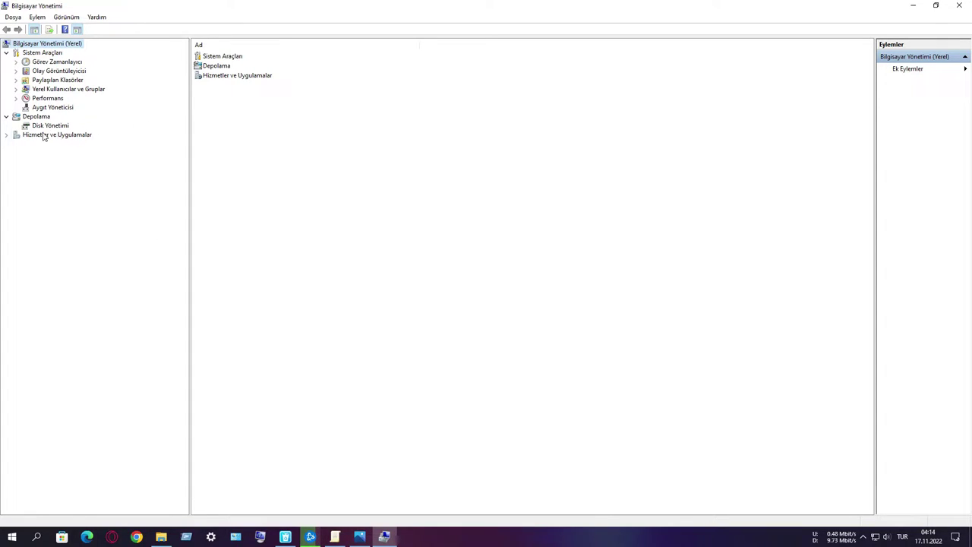
pyautogui.click(44, 135)
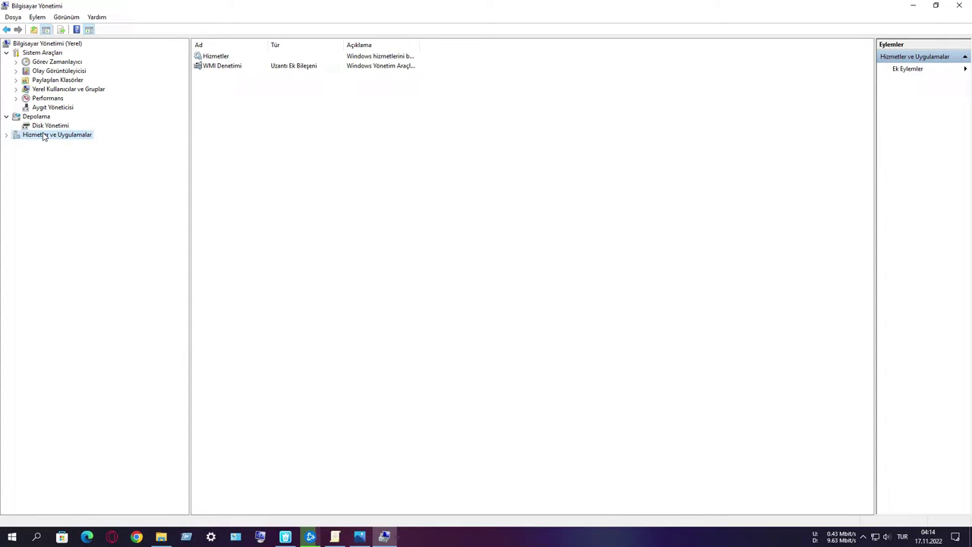
pyautogui.doubleClick(230, 56)
# Find and select the Windows Update service in the services list, widening the Ad column to show full names.
pyautogui.write('windows mobil')
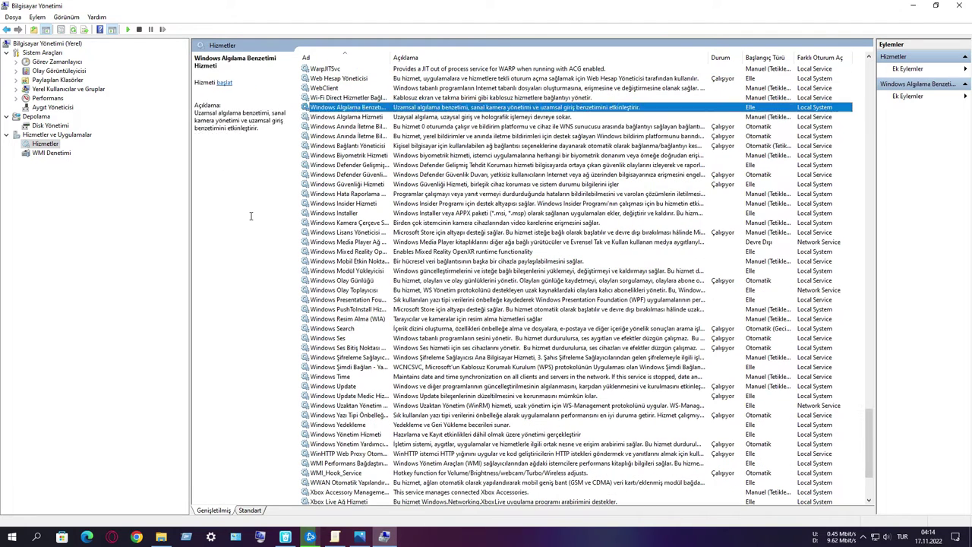
pyautogui.press('Down')
pyautogui.press('Down')
pyautogui.press('Down')
pyautogui.press('Down')
pyautogui.press('Down')
pyautogui.press('Down')
pyautogui.press('Down')
pyautogui.press('Down')
pyautogui.press('Down')
pyautogui.press('Down')
pyautogui.press('Down')
pyautogui.press('Down')
pyautogui.press('Down')
pyautogui.press('ctrl+KP_Add')
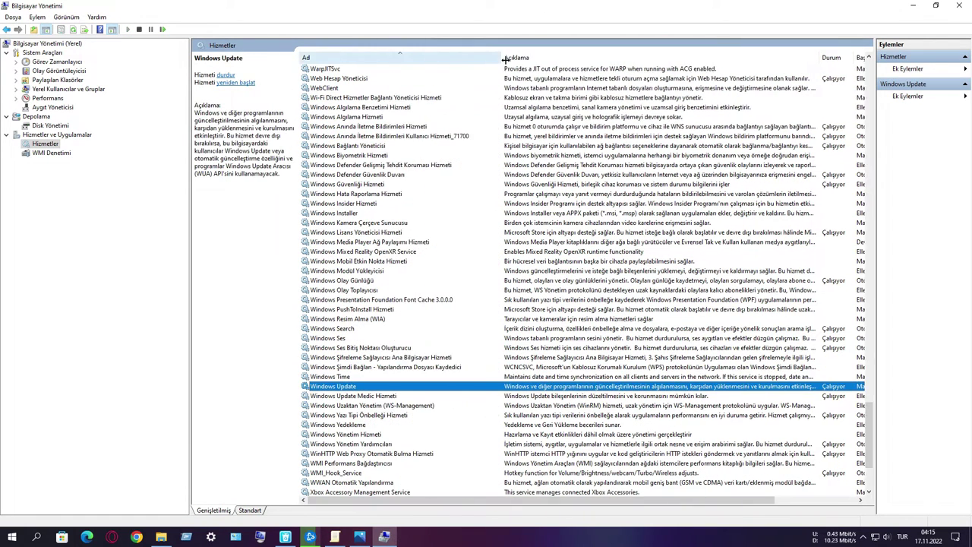
# Set the Windows Update service's startup type to Devre Dışı, stop the service, and apply the changes.
pyautogui.doubleClick(461, 390)
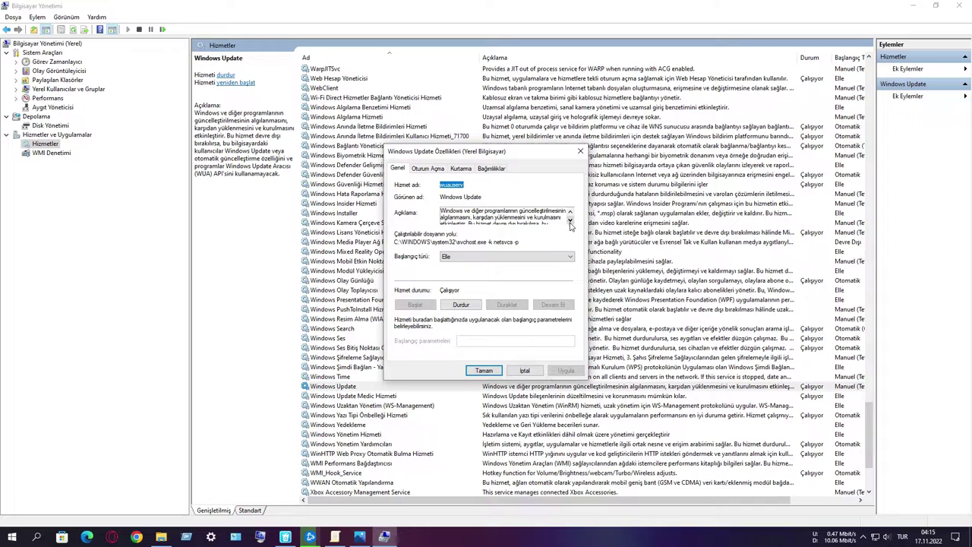
pyautogui.click(570, 221)
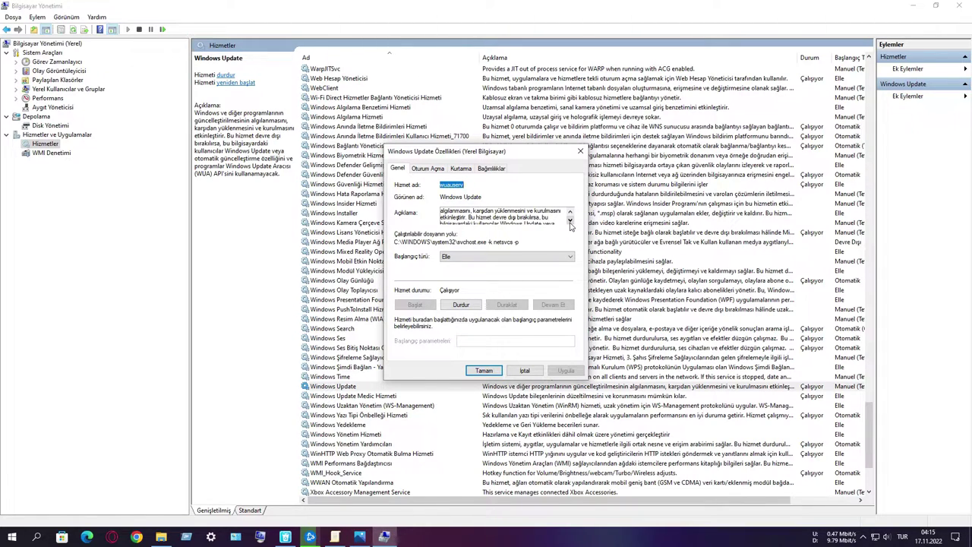
pyautogui.click(536, 258)
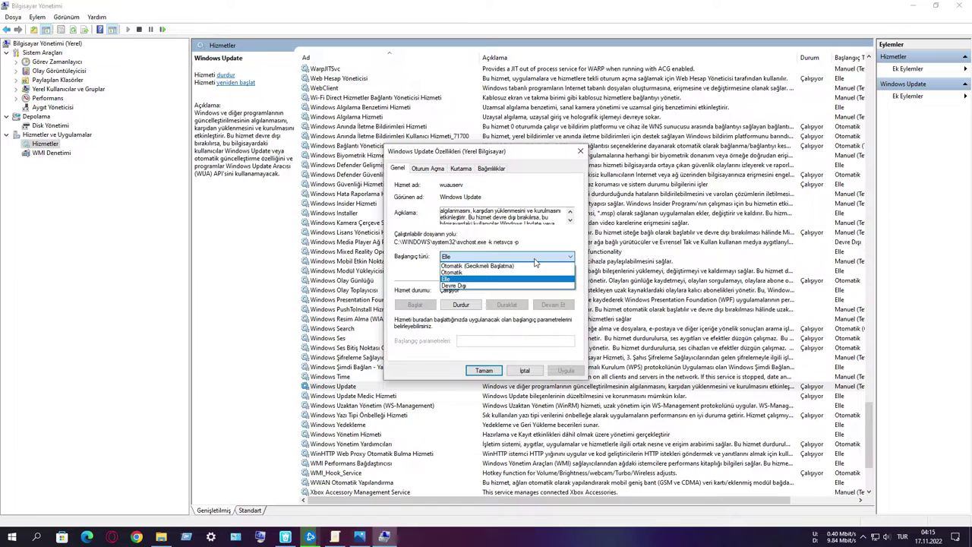
pyautogui.click(505, 286)
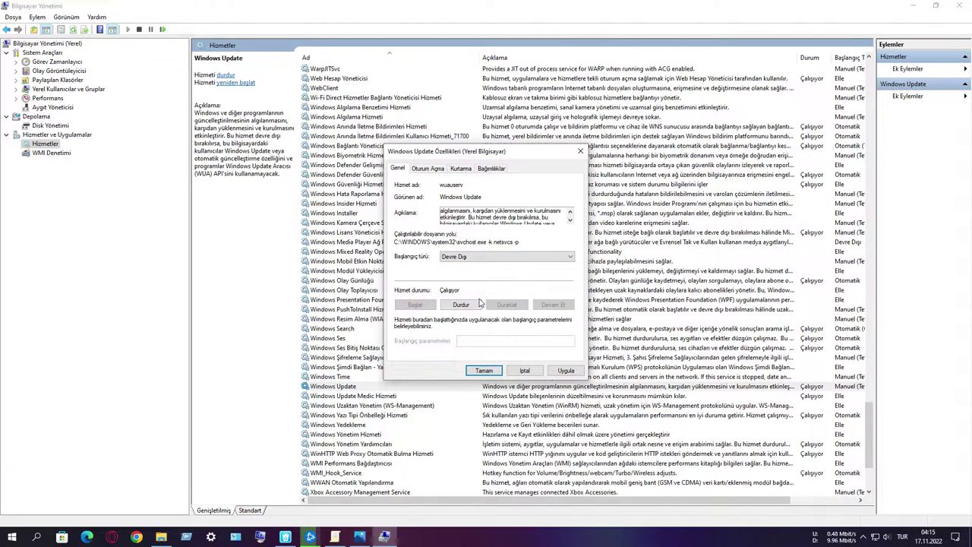
pyautogui.click(461, 305)
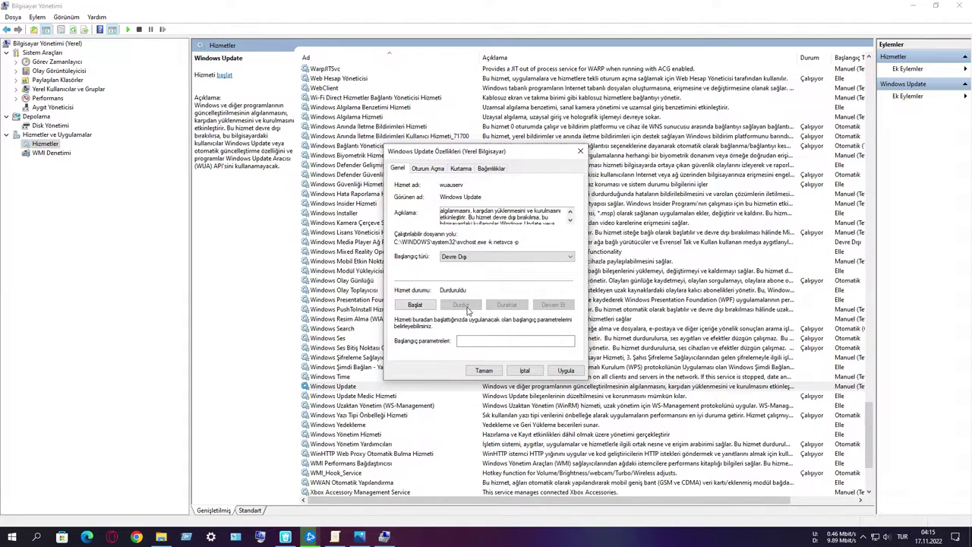
pyautogui.click(564, 371)
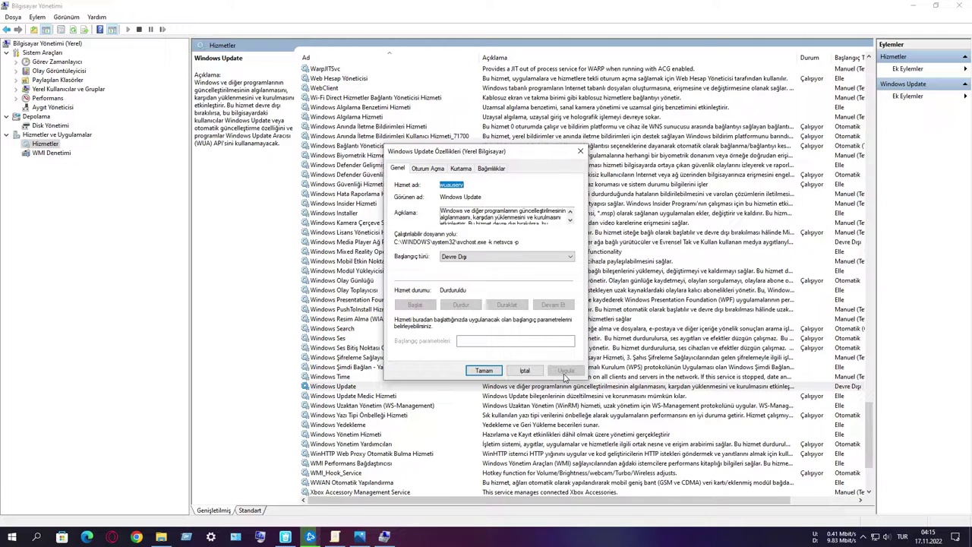
pyautogui.click(483, 371)
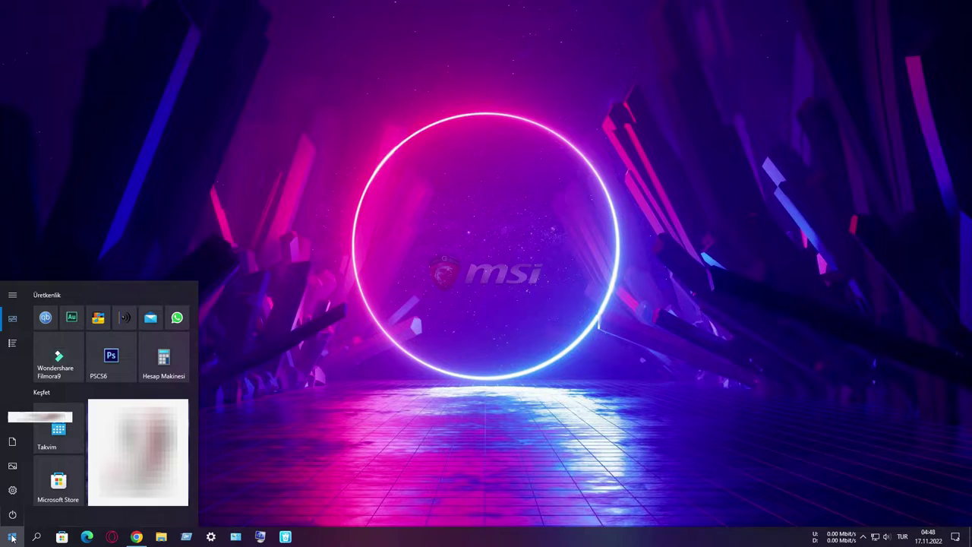
# Open the Windows Update page in the Windows settings and check the status of automatic updates.
pyautogui.moveTo(12, 497)
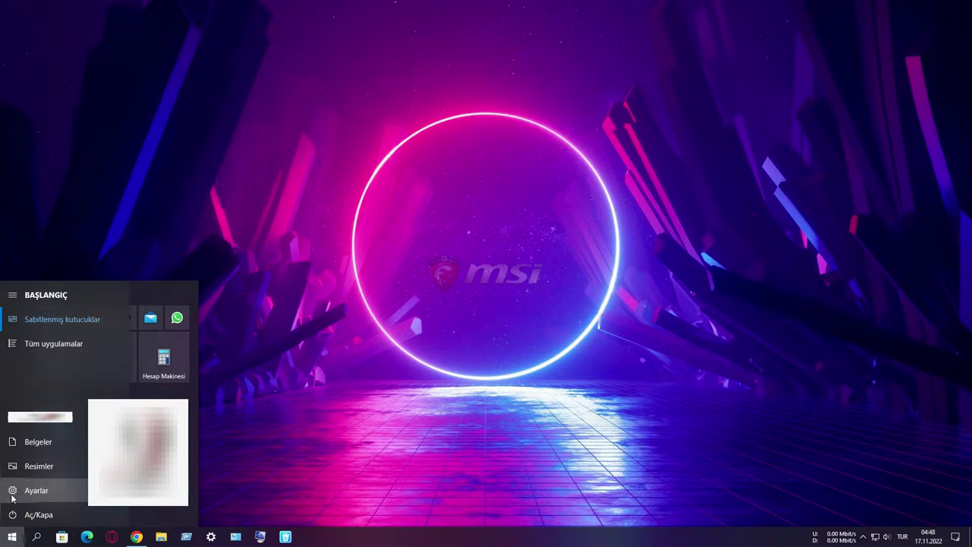
pyautogui.click(70, 495)
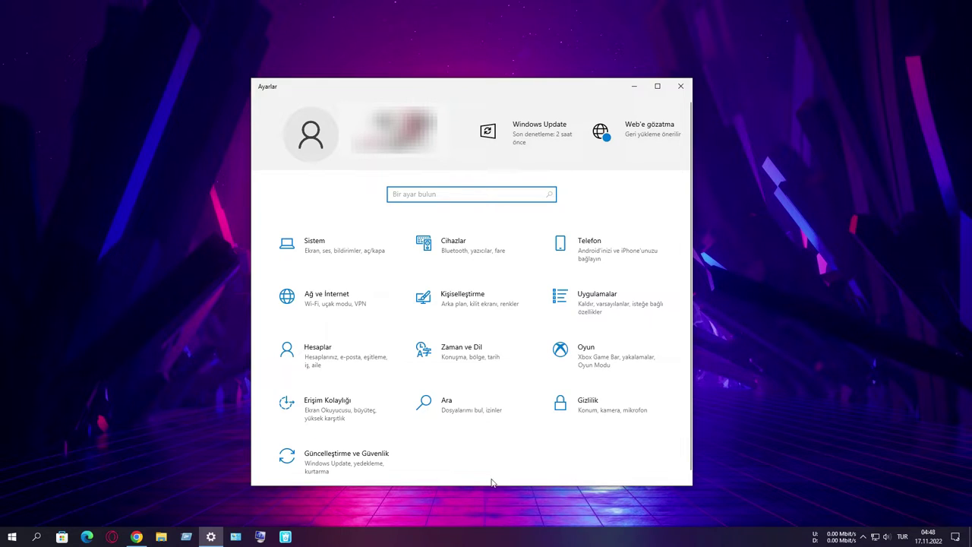
pyautogui.click(532, 141)
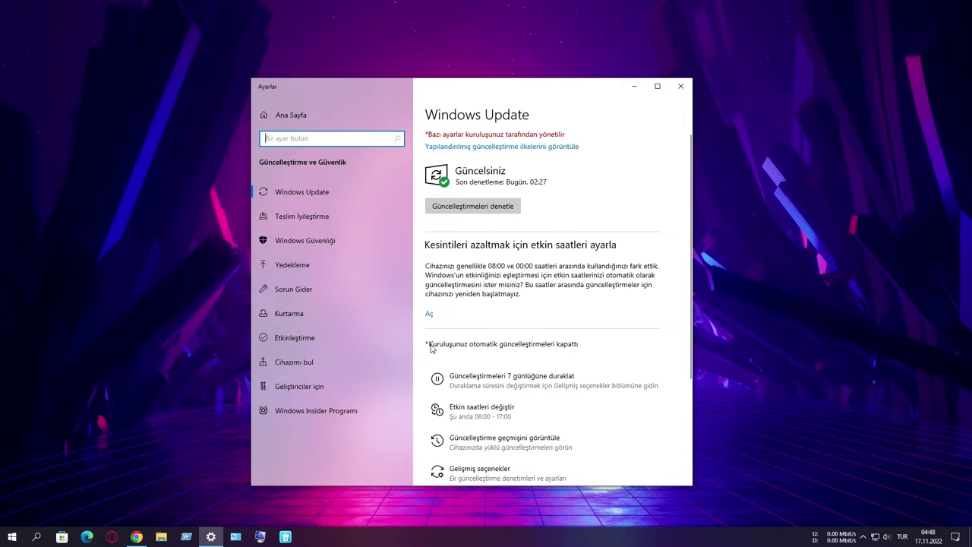
pyautogui.click(472, 344)
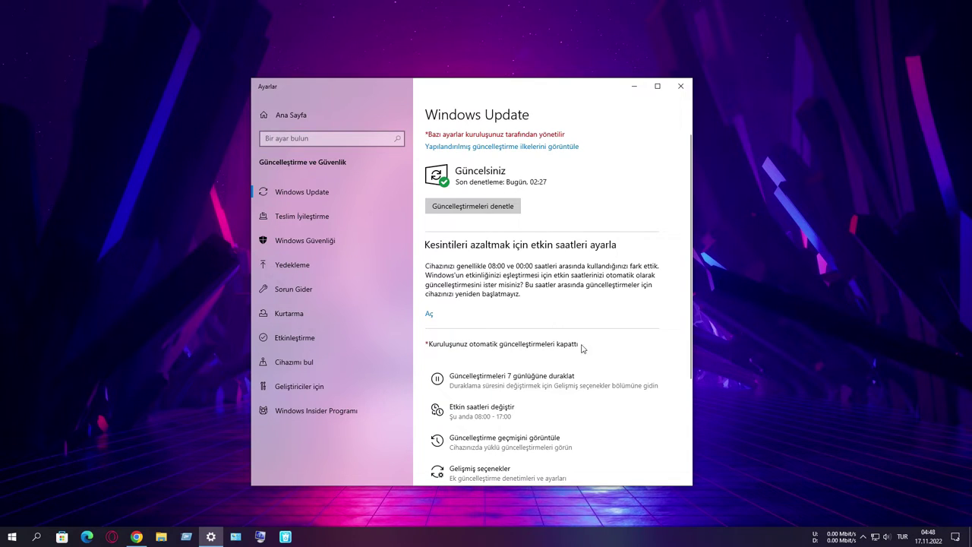